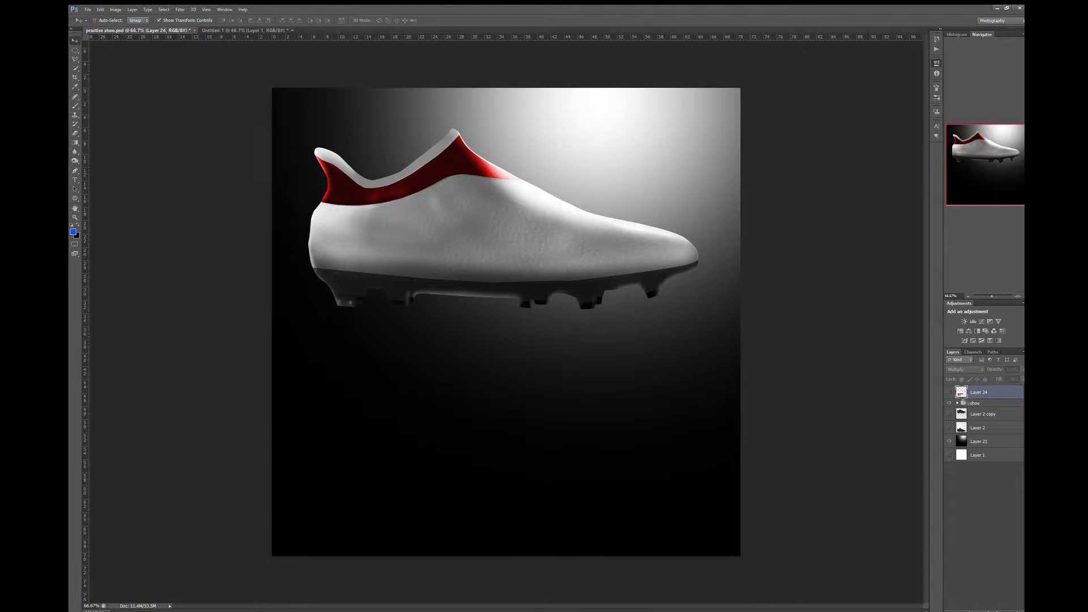
# - Select the red sole layer, then the red cannon graphic layer on the shoe's side
pyautogui.click(972, 441)
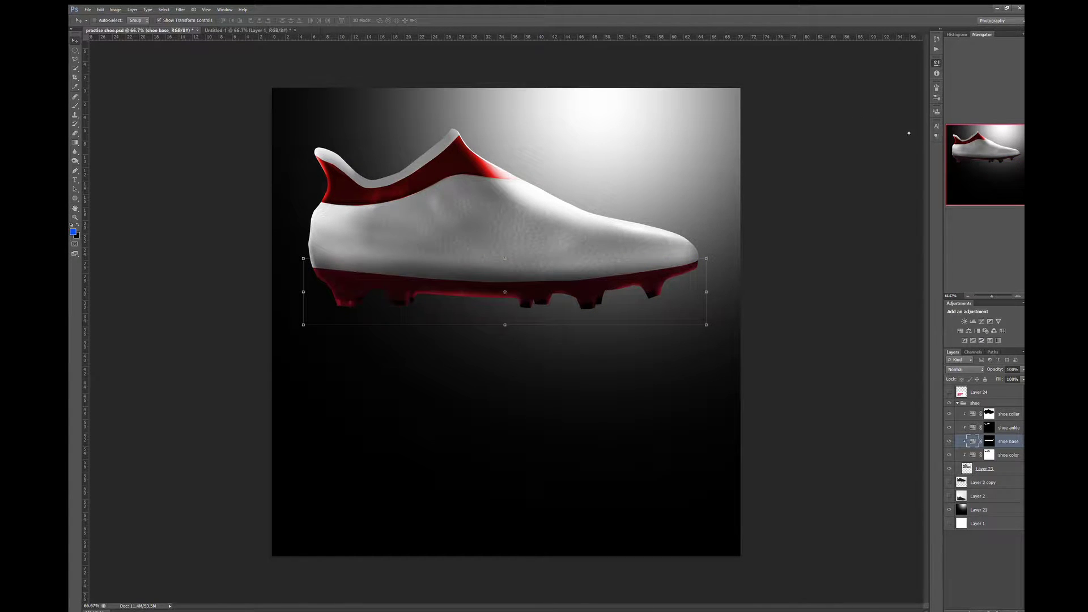
pyautogui.click(957, 403)
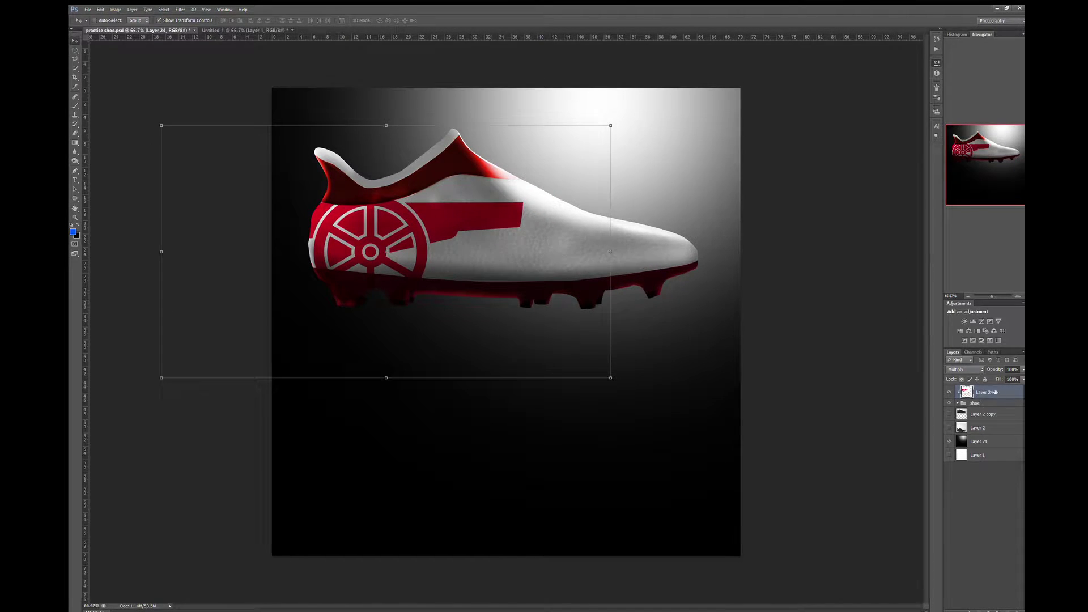
# - Duplicate the cannon graphic, hide the copy, and mask the original with a black brush
pyautogui.hotkey('ctrl', 'j')
pyautogui.click(949, 392)
pyautogui.click(1000, 405)
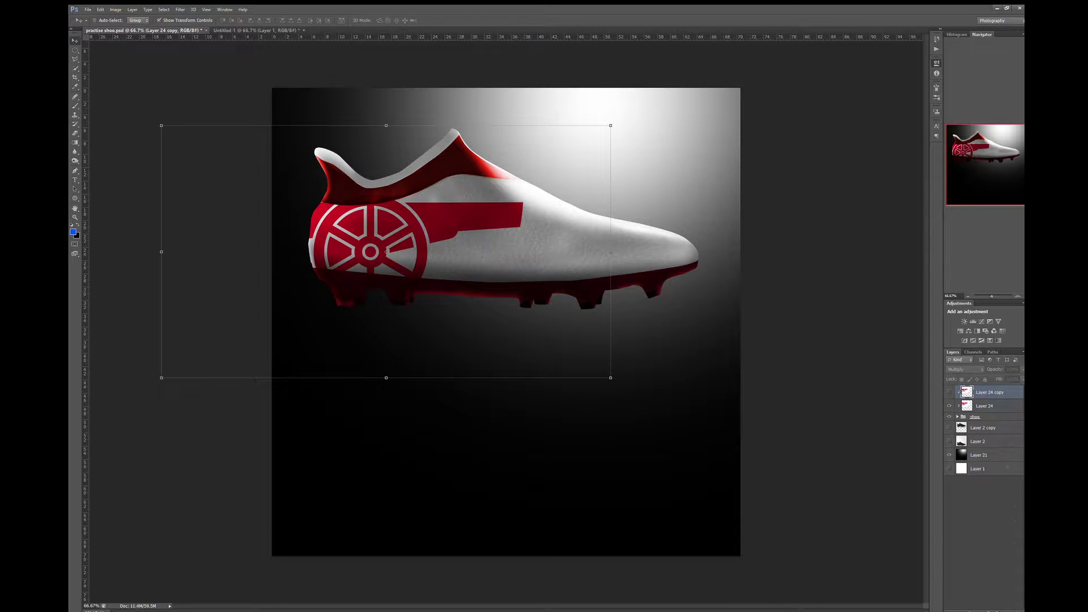
pyautogui.click(990, 609)
pyautogui.press('b')
pyautogui.press('x')
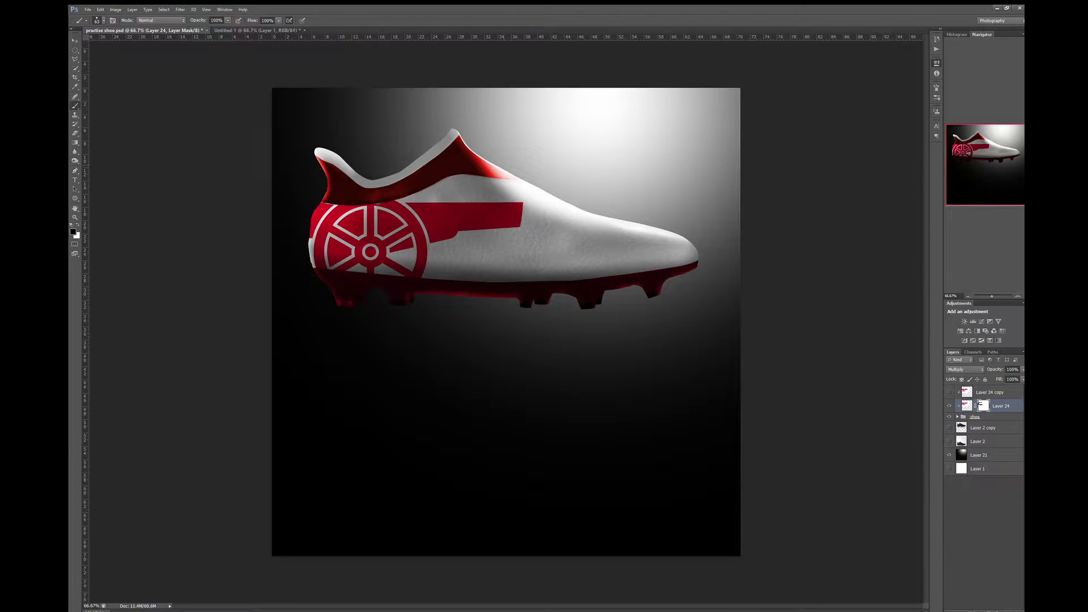
# - Move the second cannon copy onto the shoe's toe
pyautogui.press('v')
pyautogui.moveTo(397, 238); pyautogui.dragTo(500, 207)
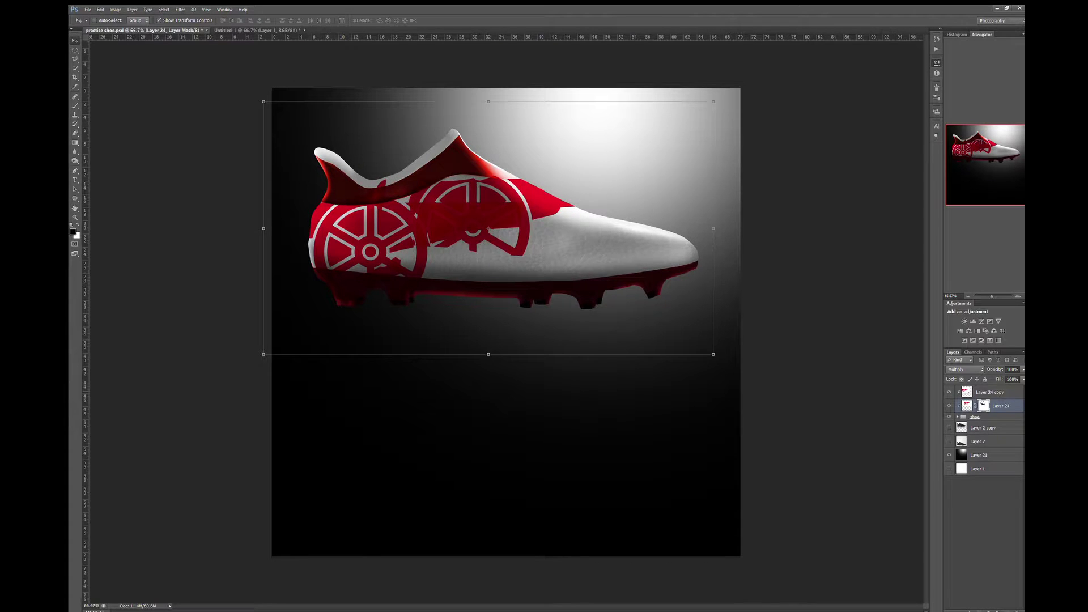
pyautogui.hotkey('ctrl', 'z')
pyautogui.moveTo(386, 251)
pyautogui.mouseDown()
pyautogui.moveTo(515, 229)
pyautogui.moveTo(481, 176)
pyautogui.mouseUp()
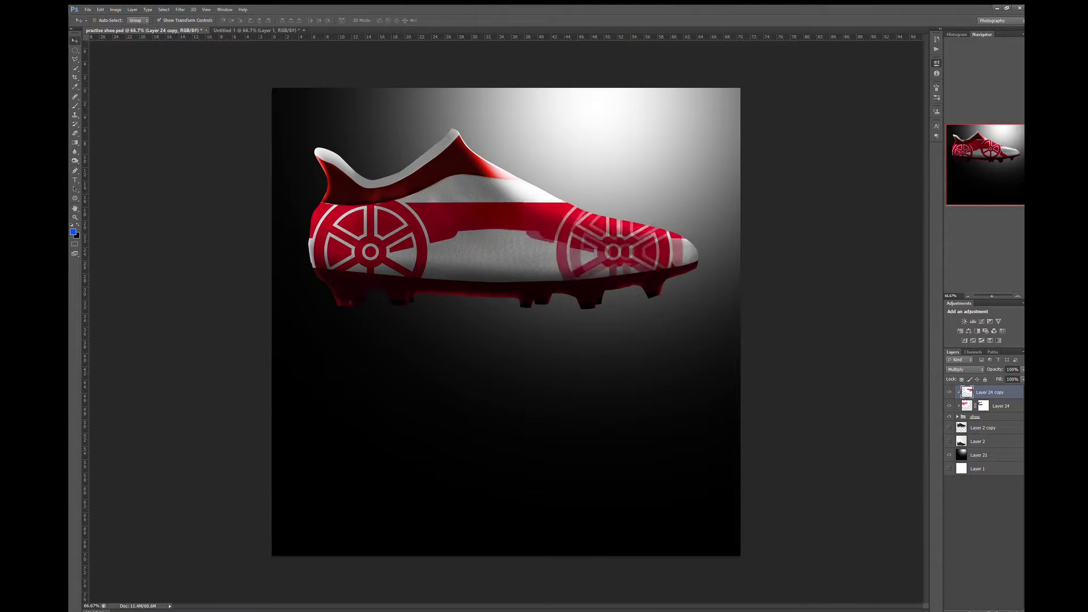
# - Set the Puma logo beside the wheel and rotate a duplicated crest onto the shoe's top
pyautogui.moveTo(660, 254); pyautogui.dragTo(450, 263)
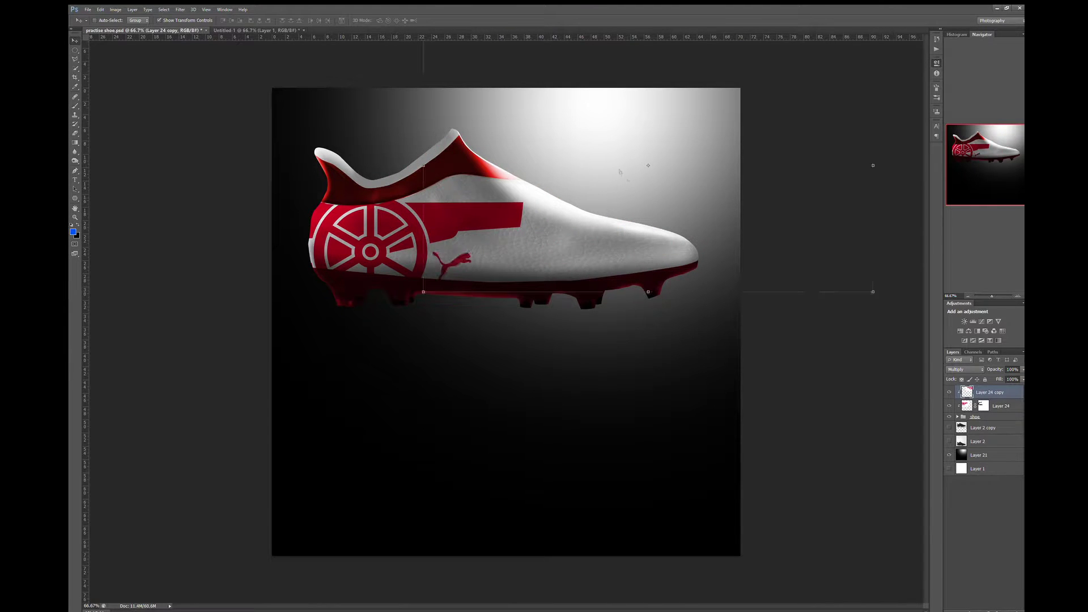
pyautogui.hotkey('ctrl', 'j')
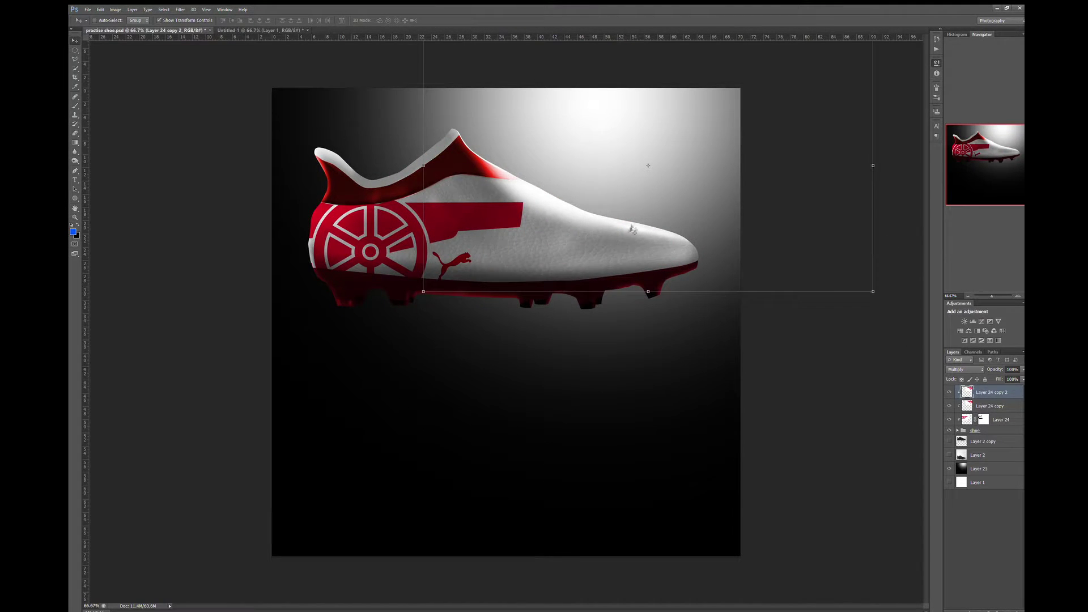
pyautogui.moveTo(882, 222)
pyautogui.mouseDown()
pyautogui.moveTo(567, 275)
pyautogui.moveTo(578, 226)
pyautogui.mouseUp()
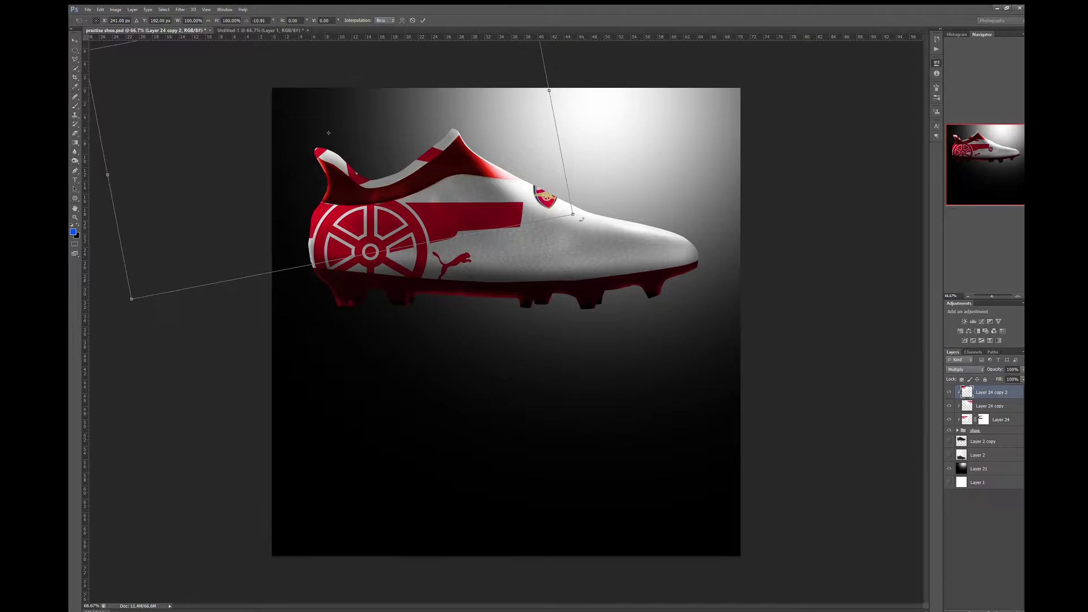
pyautogui.moveTo(449, 352)
pyautogui.mouseDown()
pyautogui.moveTo(536, 125)
pyautogui.moveTo(503, 180)
pyautogui.mouseUp()
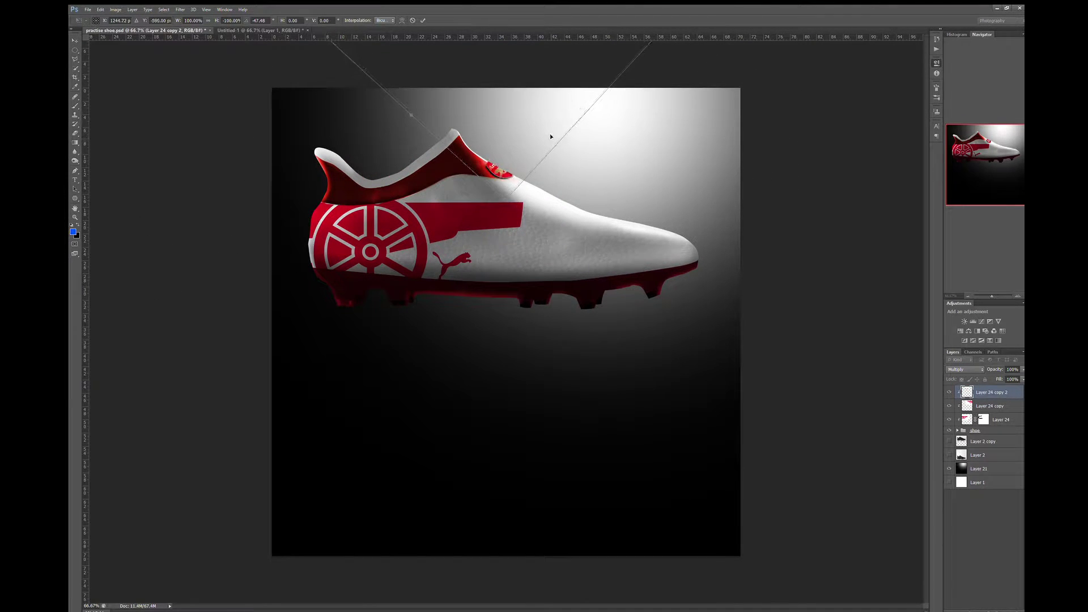
pyautogui.press('Return')
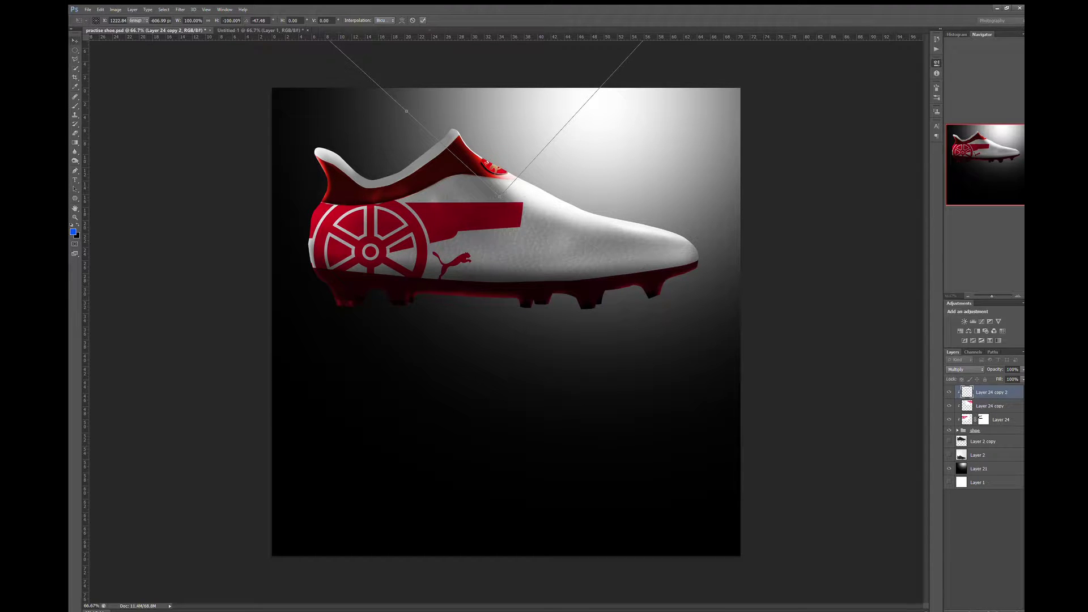
# - Fade the crest's fill to 32% and duplicate the first graphic copy
pyautogui.hotkey('shift', '3')
pyautogui.hotkey('shift', '2')
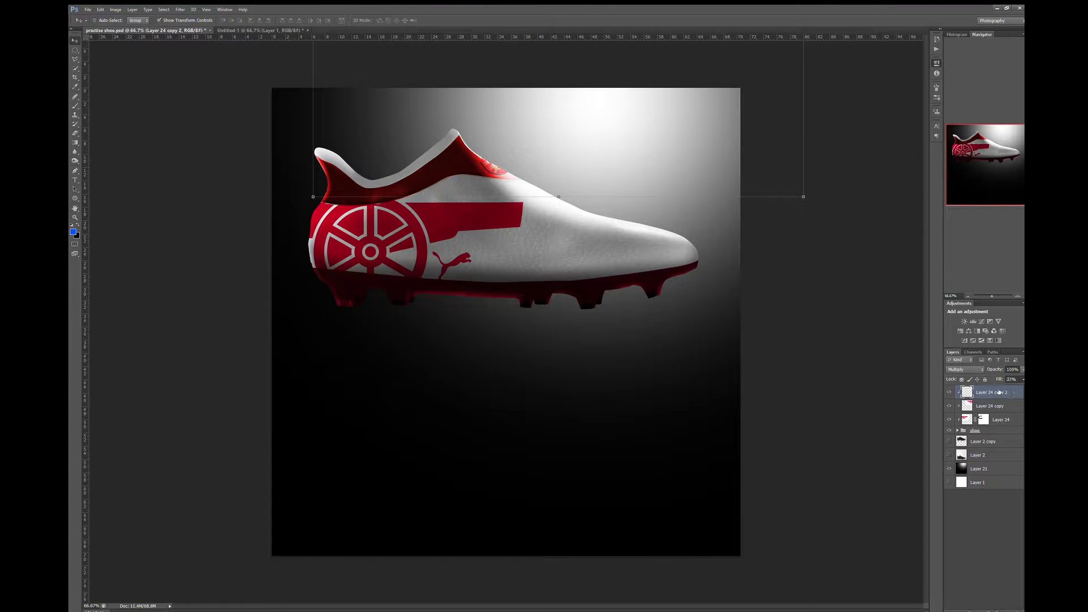
pyautogui.click(989, 406)
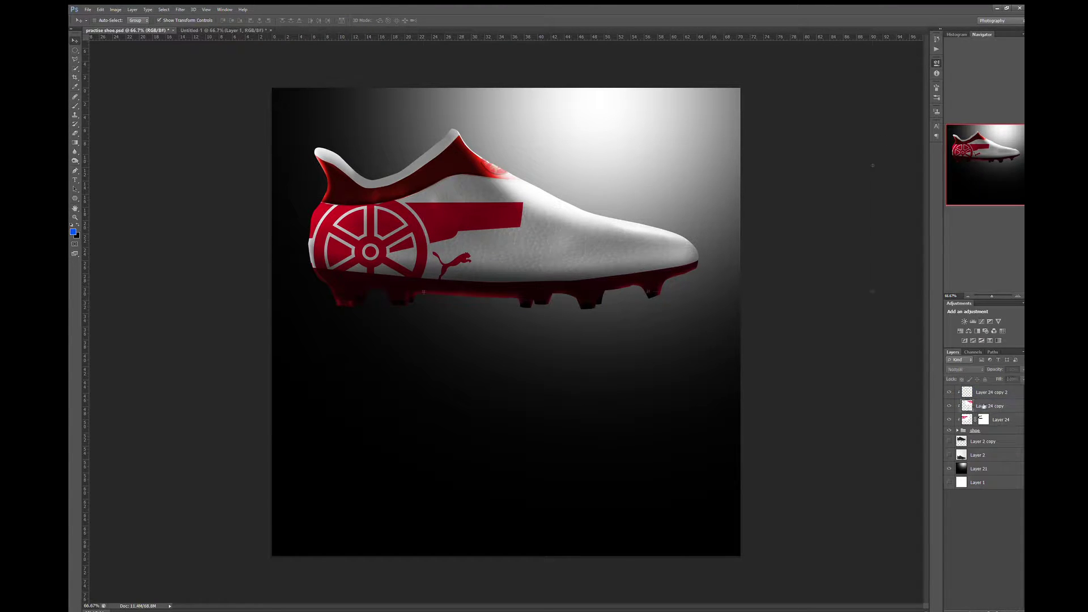
pyautogui.hotkey('ctrl', 'j')
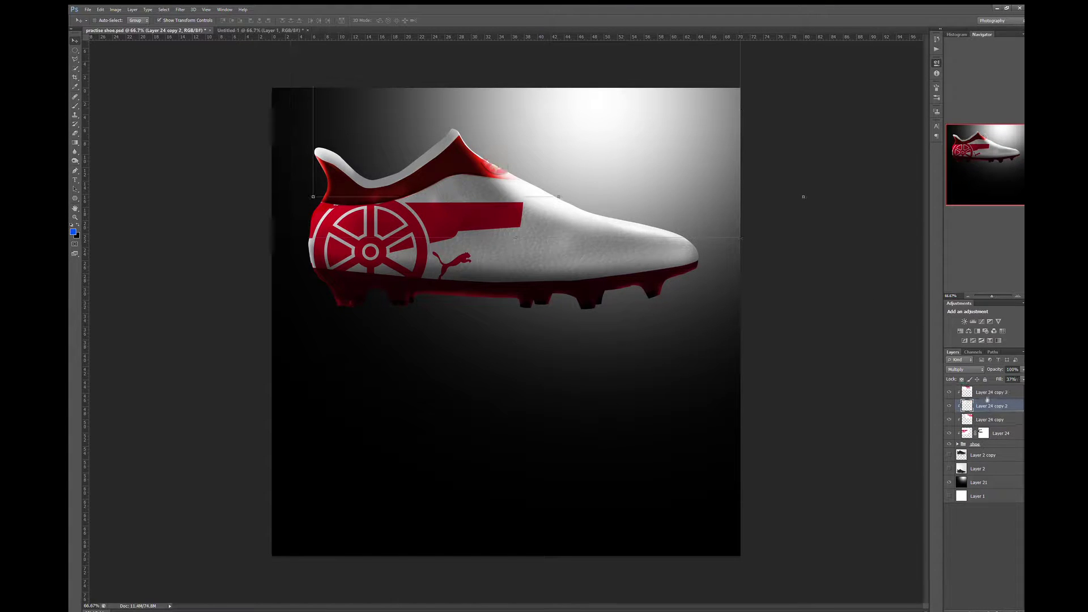
# - Stack the new copy above the crest, shift its stripes over the collar, and brush out extras
pyautogui.moveTo(989, 406); pyautogui.dragTo(988, 392)
pyautogui.moveTo(481, 170)
pyautogui.mouseDown()
pyautogui.moveTo(400, 233)
pyautogui.moveTo(411, 246)
pyautogui.mouseUp()
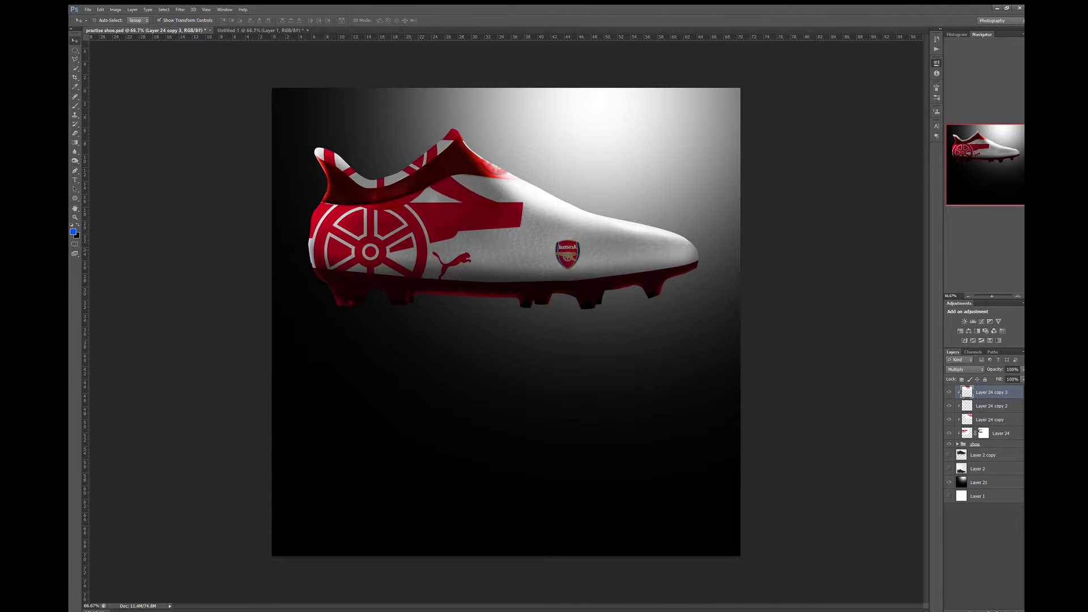
pyautogui.press('b')
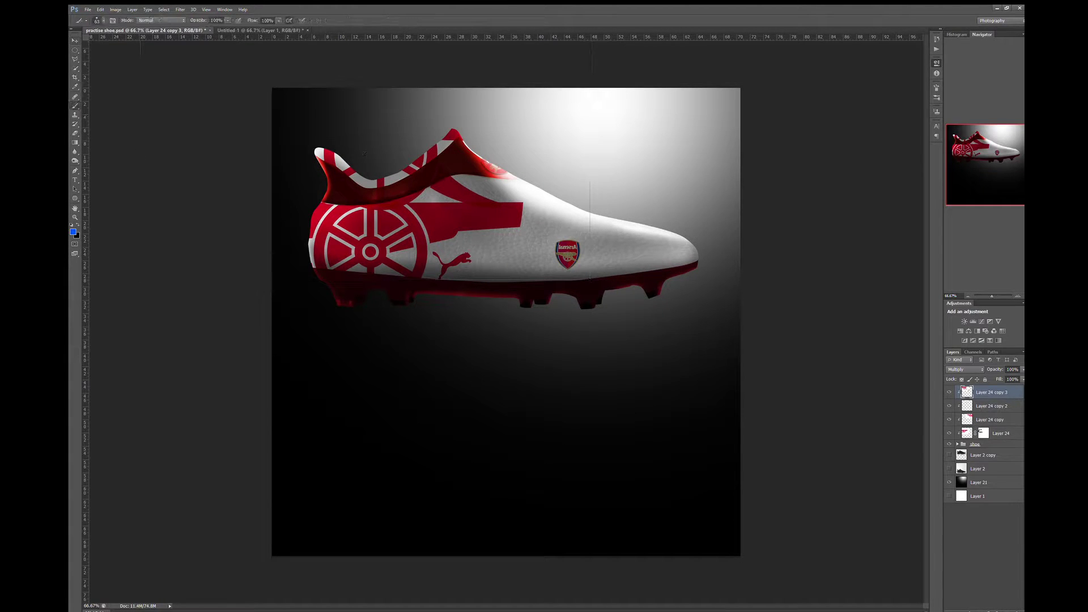
pyautogui.press('d')
pyautogui.moveTo(561, 247); pyautogui.dragTo(572, 264)
pyautogui.moveTo(493, 198)
pyautogui.mouseDown()
pyautogui.moveTo(399, 196)
pyautogui.moveTo(495, 168)
pyautogui.mouseUp()
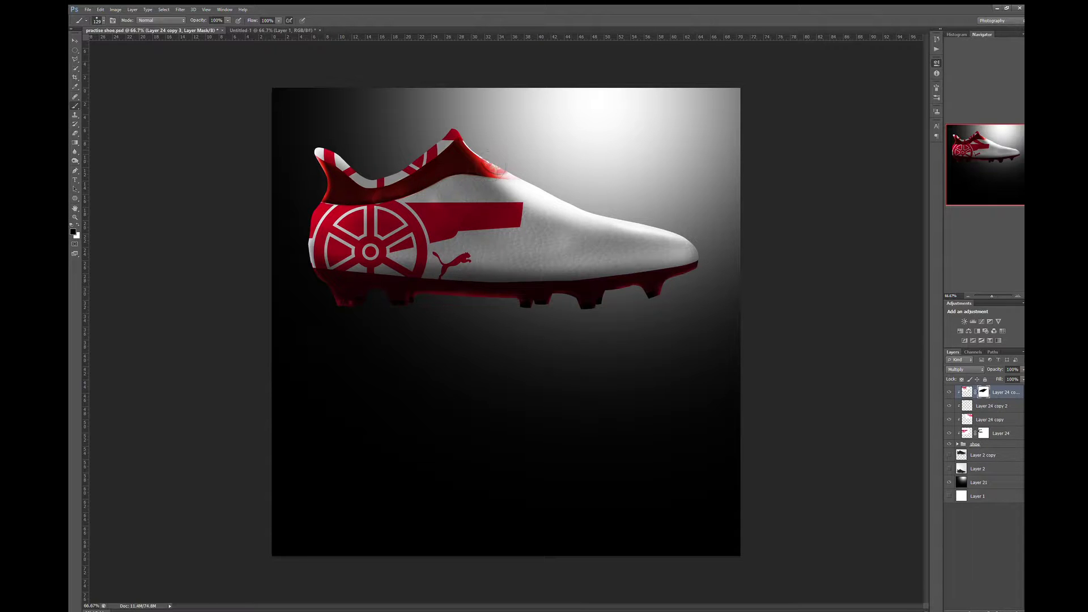
# - Fade the collar stripe layer to about 22% fill and opacity
pyautogui.moveTo(1023, 379)
pyautogui.mouseDown()
pyautogui.moveTo(993, 404)
pyautogui.moveTo(1018, 401)
pyautogui.mouseUp()
pyautogui.doubleClick(1006, 392)
pyautogui.press('Return')
pyautogui.press('h')
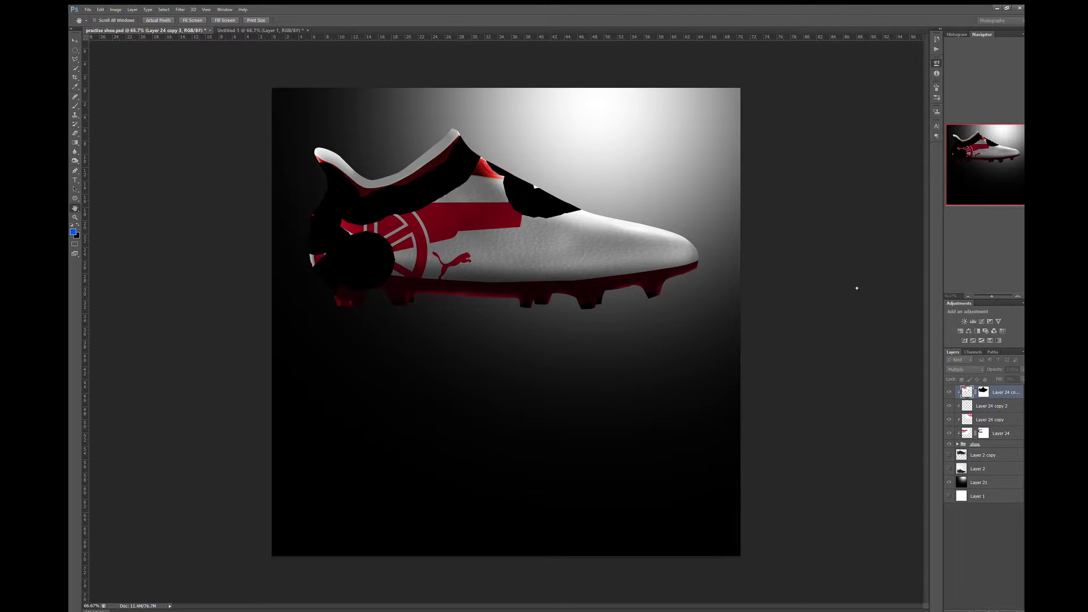
pyautogui.press('b')
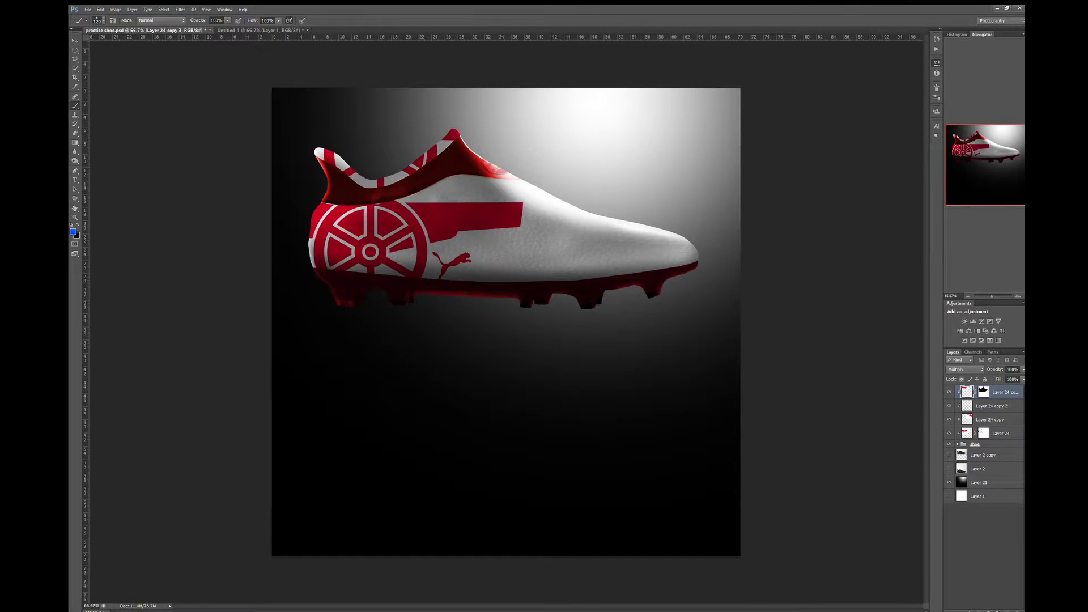
pyautogui.moveTo(1023, 369); pyautogui.dragTo(1006, 391)
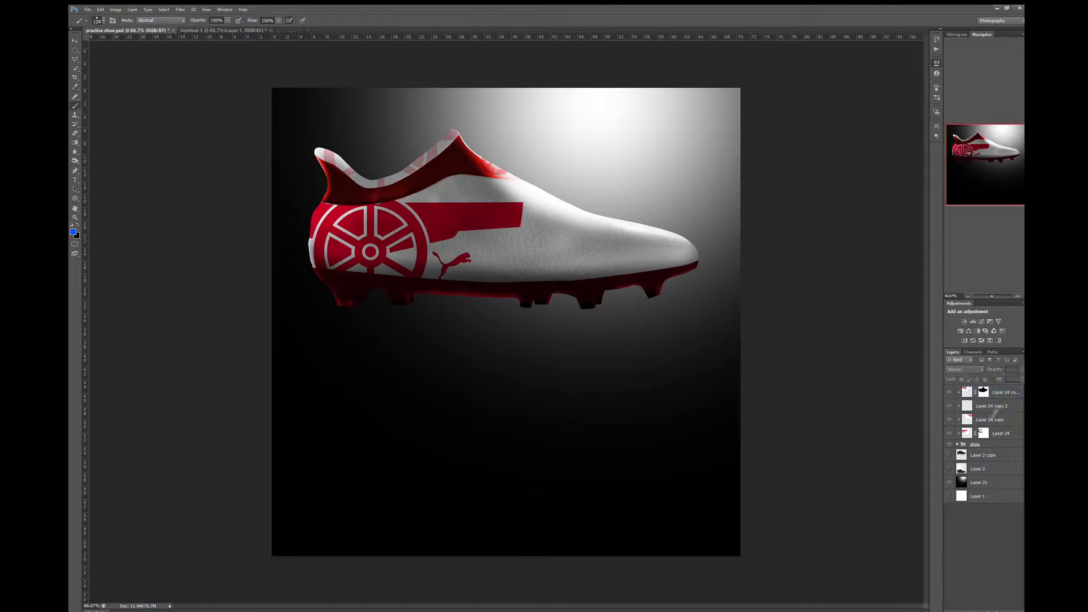
pyautogui.hotkey('ctrl', 'shift', 'alt', 'n')
# - Add spaced 25 pt 'gunners' text on the shoe's lower side near the toe
pyautogui.press('t')
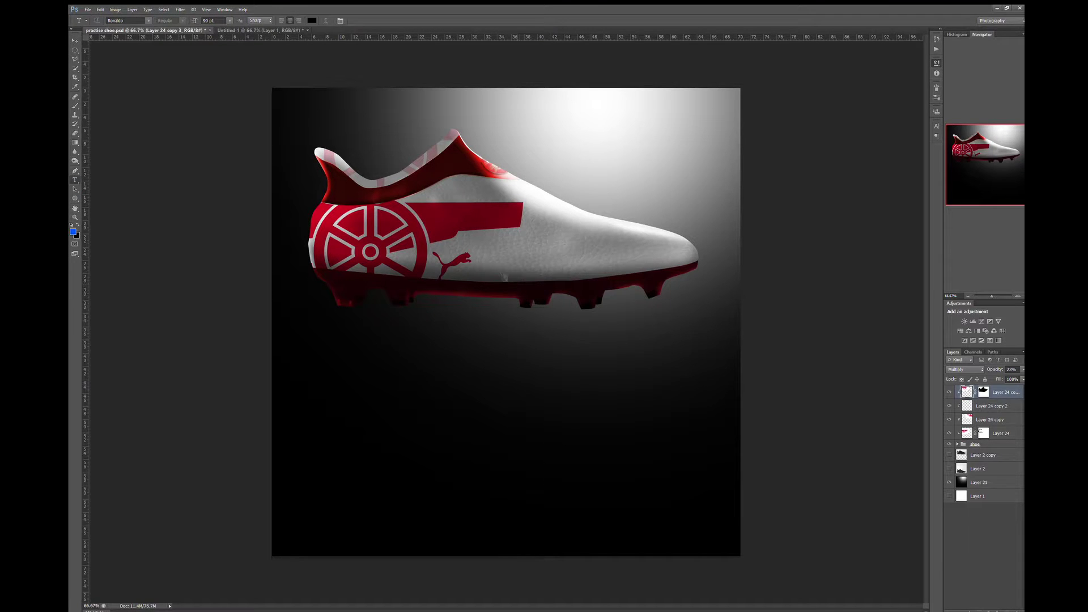
pyautogui.click(505, 274)
pyautogui.write('nners')
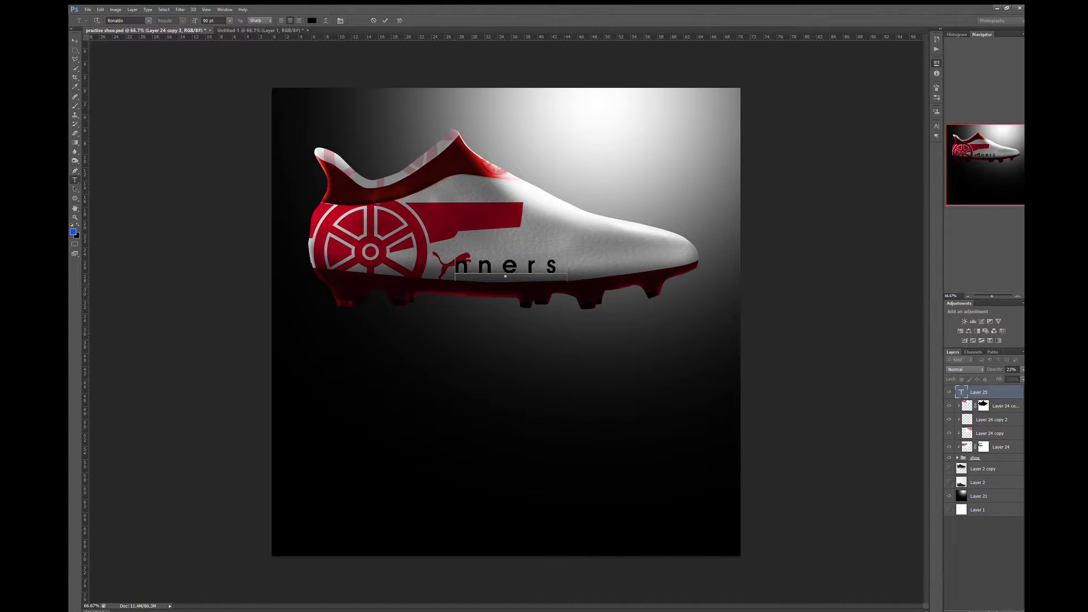
pyautogui.press('Home')
pyautogui.write('gu')
pyautogui.hotkey('ctrl', 'a')
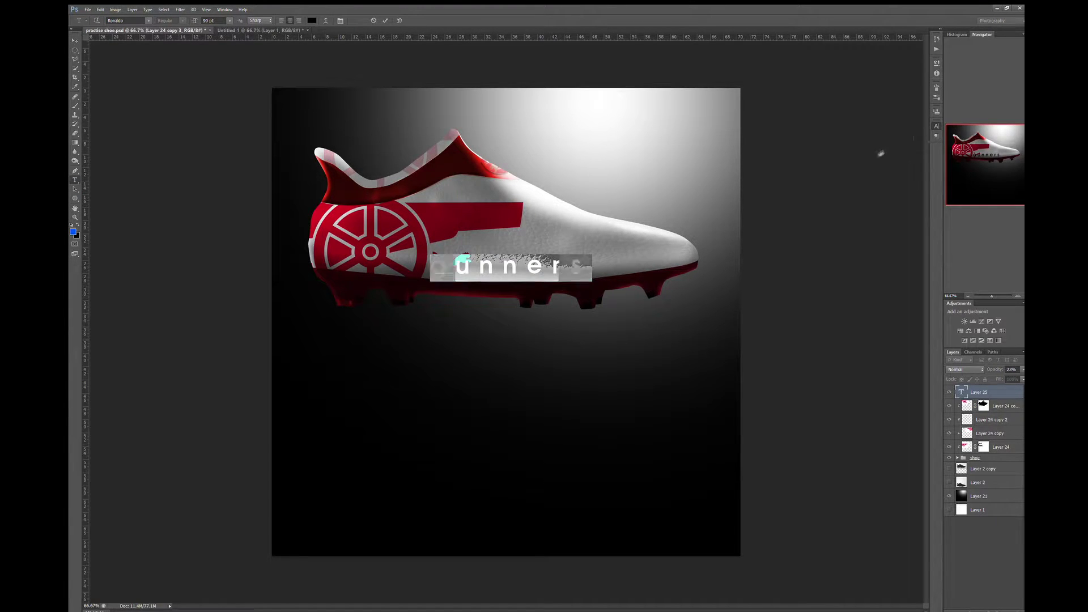
pyautogui.hotkey('alt', 'Left')
pyautogui.hotkey('alt', 'Left')
pyautogui.hotkey('alt', 'Left')
pyautogui.hotkey('alt', 'Left')
pyautogui.hotkey('alt', 'Left')
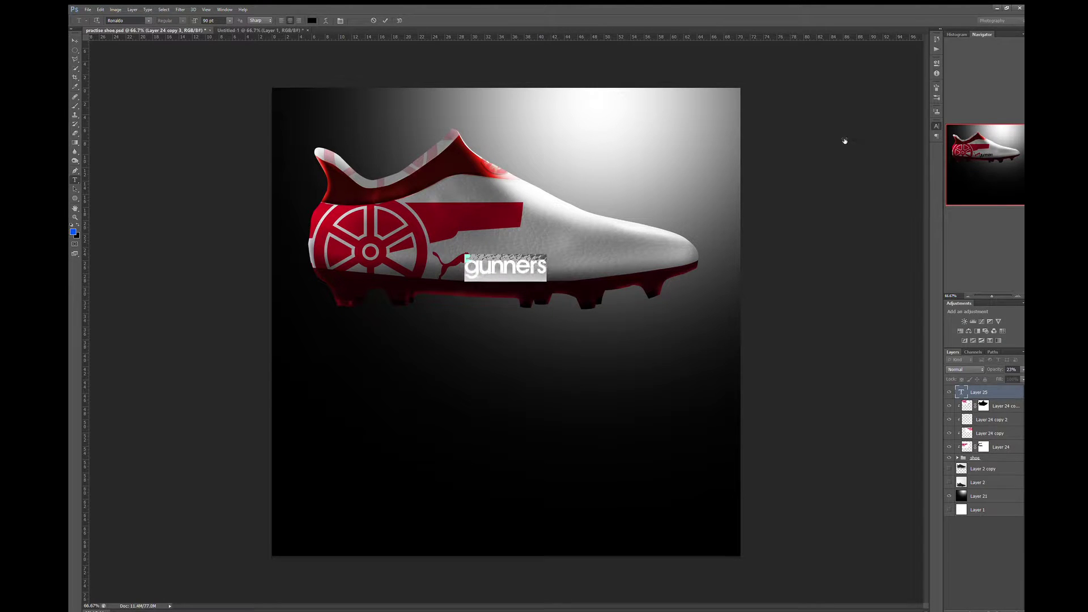
pyautogui.hotkey('ctrl', 'shift', ',')
pyautogui.hotkey('ctrl', 'shift', ',')
pyautogui.hotkey('ctrl', 'shift', ',')
pyautogui.hotkey('alt', 'Right')
pyautogui.hotkey('alt', 'Right')
pyautogui.hotkey('alt', 'Right')
pyautogui.hotkey('alt', 'Right')
pyautogui.hotkey('alt', 'Right')
pyautogui.hotkey('alt', 'Right')
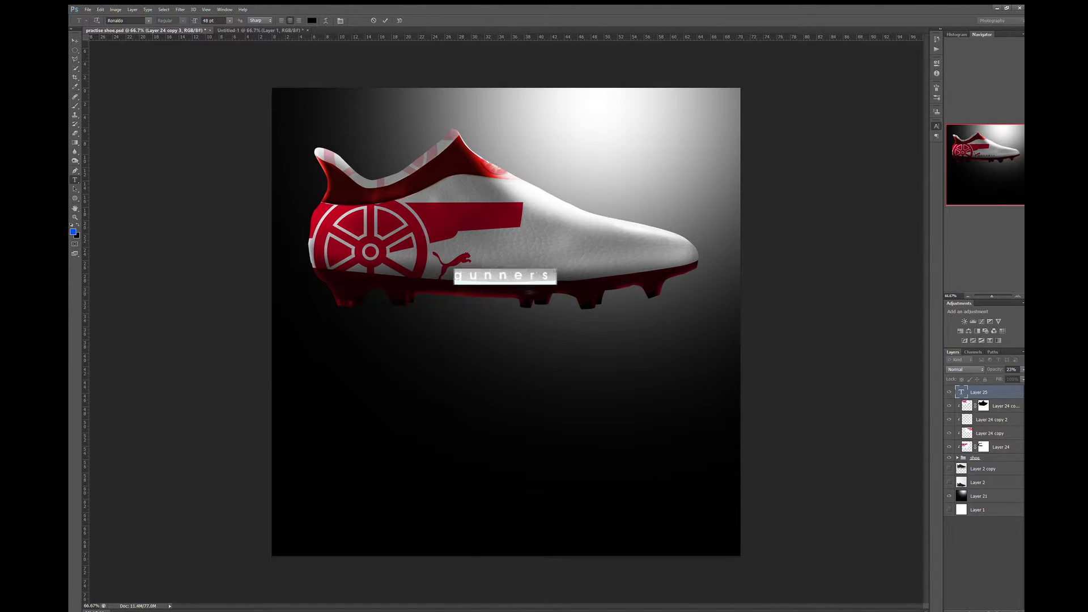
pyautogui.moveTo(566, 281); pyautogui.dragTo(696, 273)
pyautogui.hotkey('ctrl', 'shift', ',')
pyautogui.hotkey('ctrl', 'shift', ',')
pyautogui.hotkey('ctrl', 'shift', ',')
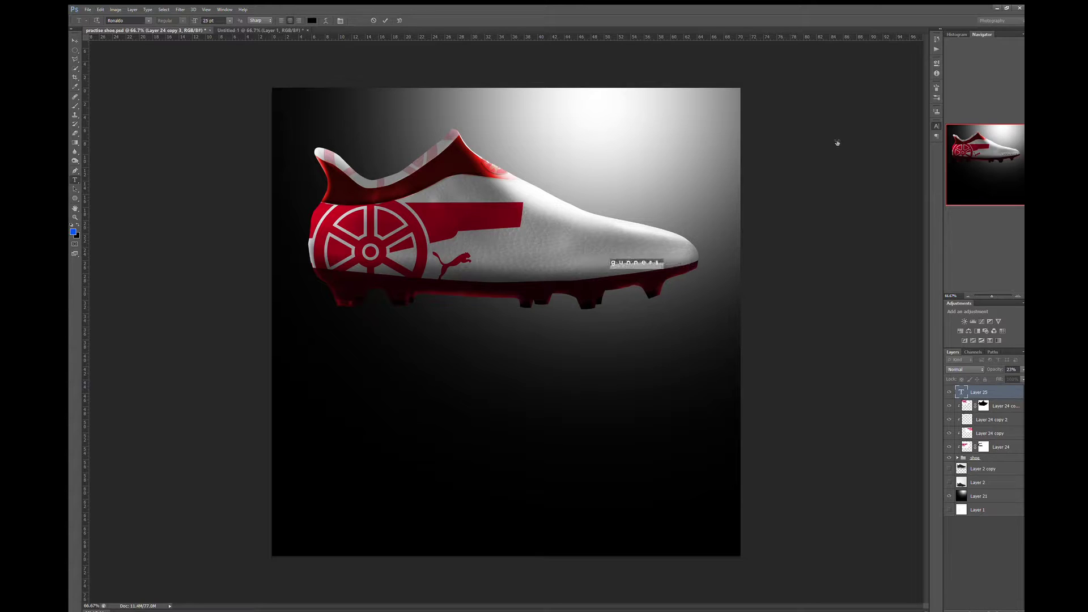
pyautogui.hotkey('ctrl', 'Return')
# - Tilt the gunners text to follow the toe and set its blending to Linear Dodge
pyautogui.hotkey('ctrl', 't')
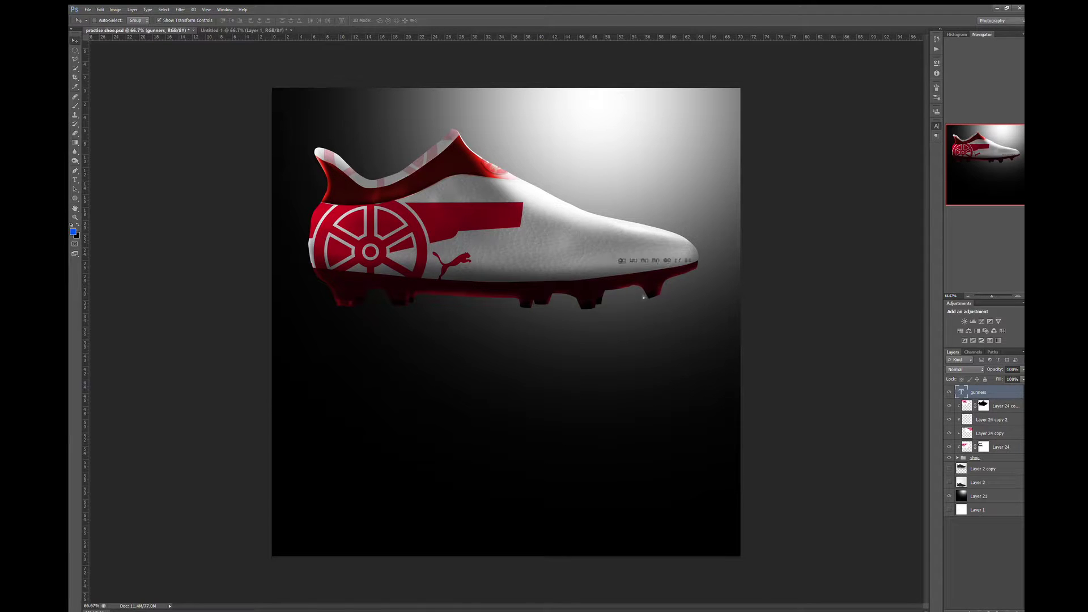
pyautogui.moveTo(705, 277)
pyautogui.mouseDown()
pyautogui.moveTo(706, 264)
pyautogui.moveTo(652, 267)
pyautogui.mouseUp()
pyautogui.press('Return')
pyautogui.hotkey('shift', '+')
pyautogui.hotkey('shift', '+')
pyautogui.hotkey('shift', '+')
pyautogui.press('i')
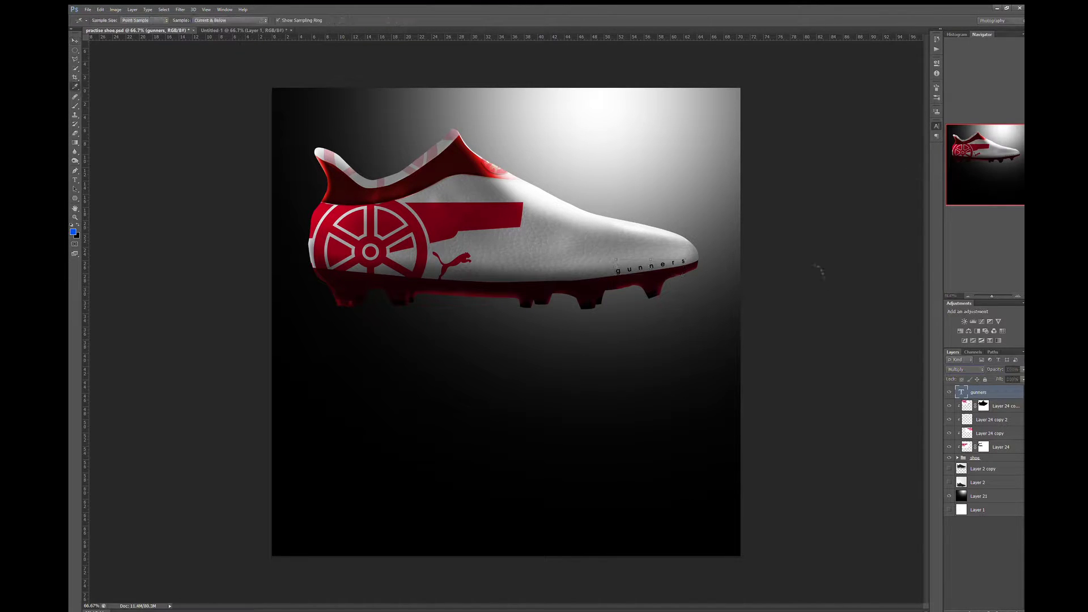
pyautogui.press('v')
pyautogui.hotkey('shift', '+')
pyautogui.hotkey('shift', '+')
pyautogui.hotkey('shift', '+')
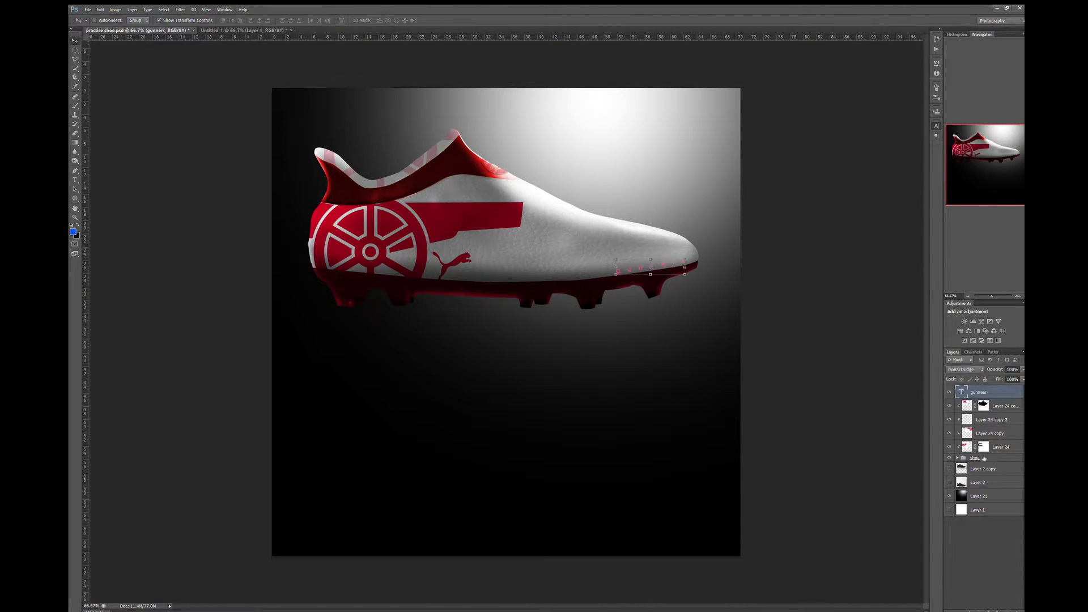
pyautogui.press('i')
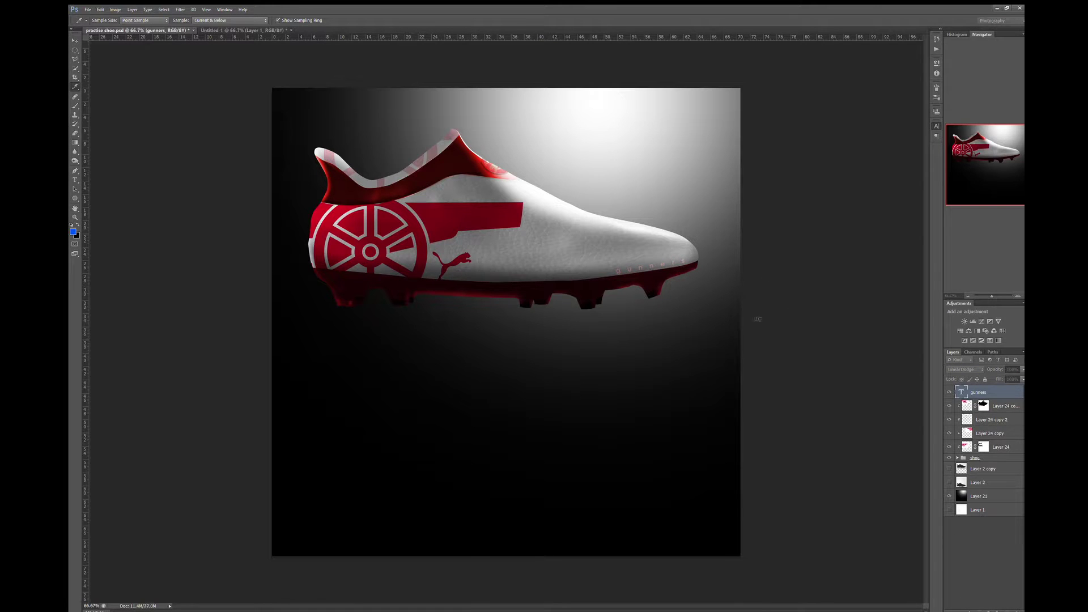
pyautogui.press('v')
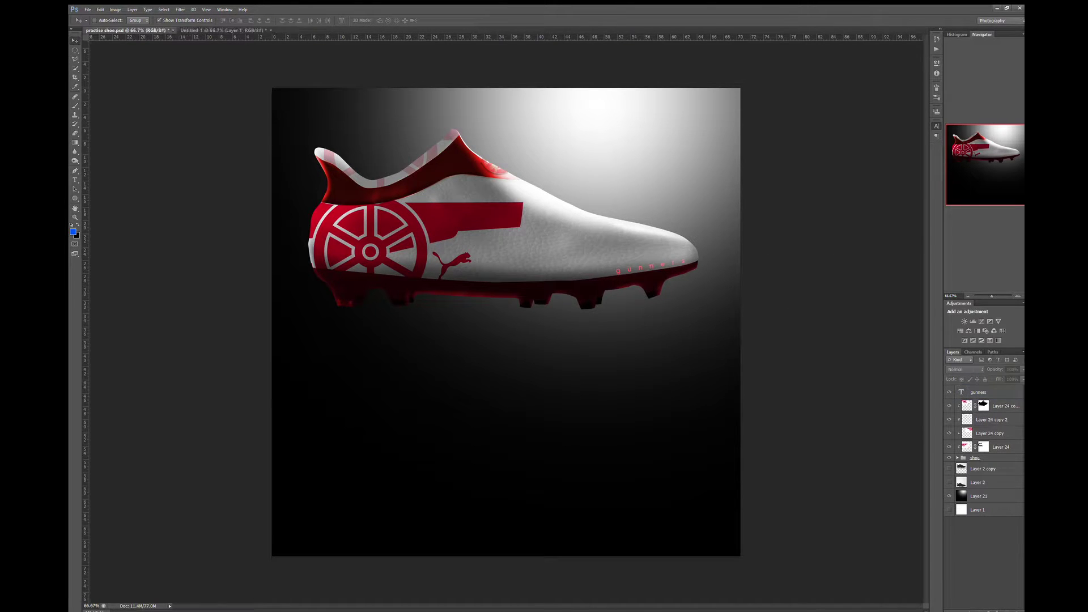
# - Reselect the gunners layer, toggle Eyedropper and Move, then add an empty top layer
pyautogui.click(1009, 392)
pyautogui.keyDown('ctrl'); pyautogui.click(1003, 394); pyautogui.keyUp('ctrl')
pyautogui.click(981, 392)
pyautogui.press('i')
pyautogui.press('v')
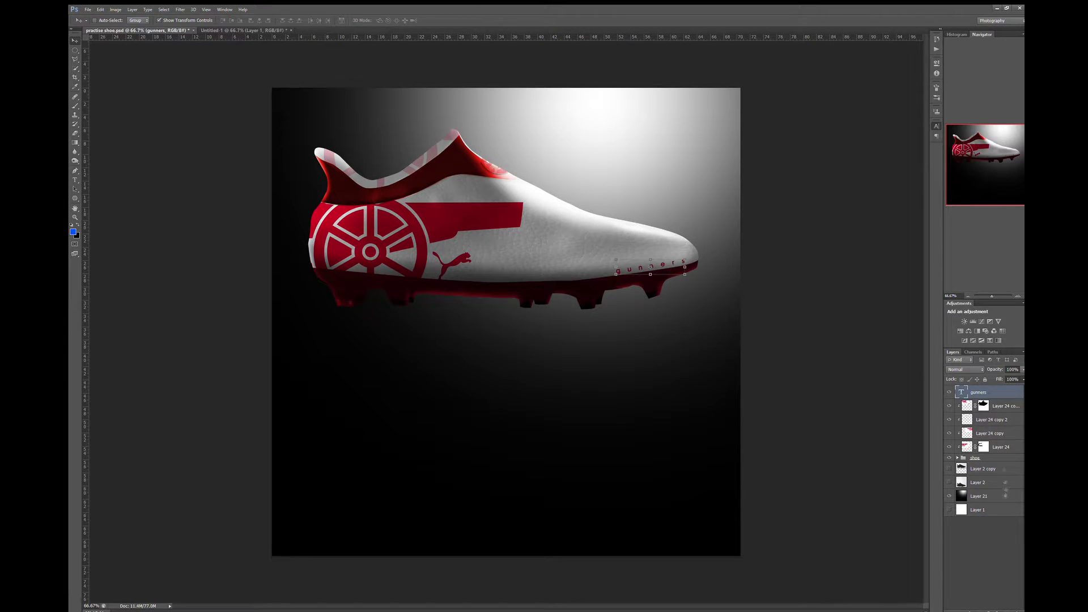
pyautogui.press('i')
pyautogui.press('v')
pyautogui.click(1012, 548)
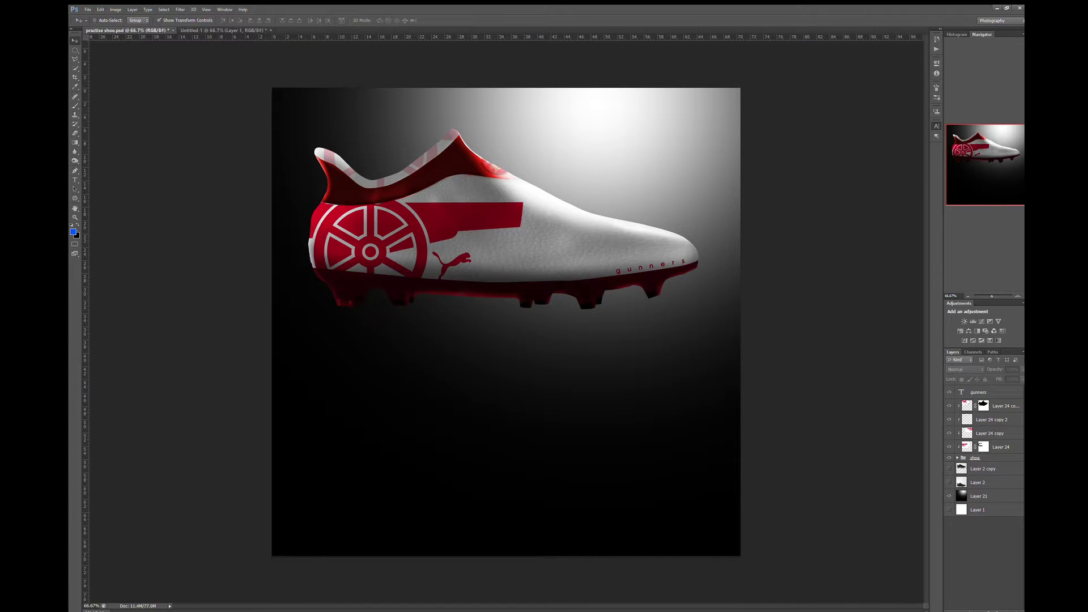
pyautogui.hotkey('ctrl', 'shift', 'alt', 'n')
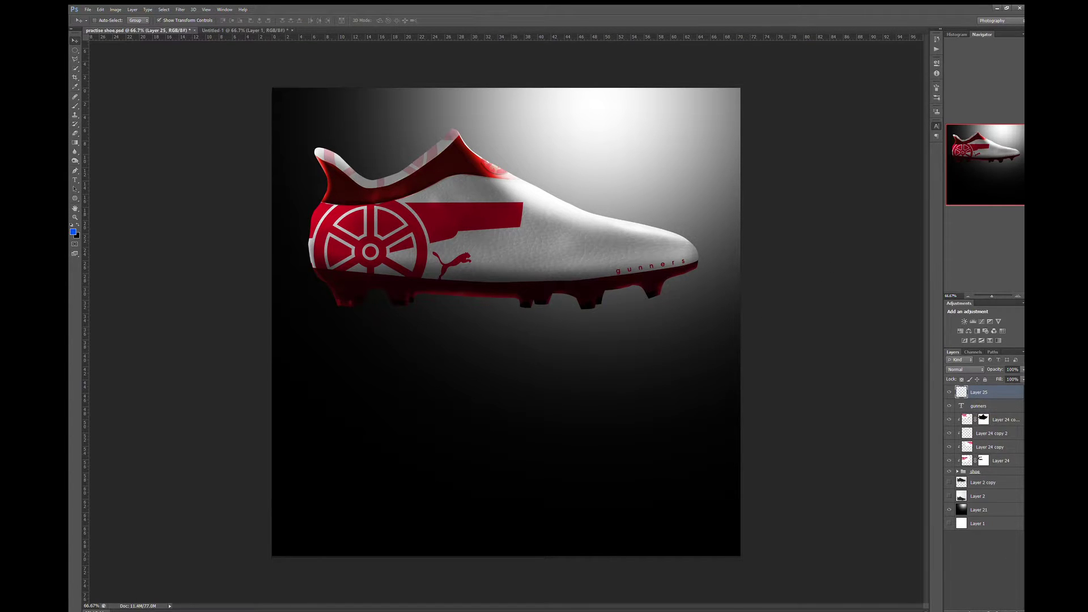
# - Stamp only the visible boot into a merged layer and switch to Untitled-1
pyautogui.hotkey('ctrl', 'shift', 'alt', 'e')
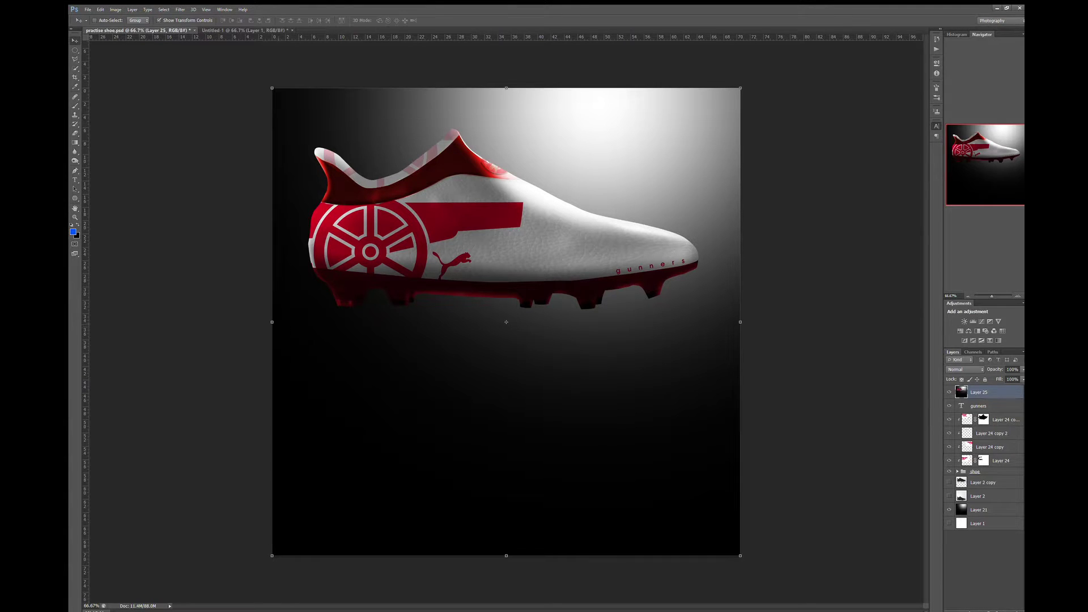
pyautogui.hotkey('ctrl', 'alt', 'z')
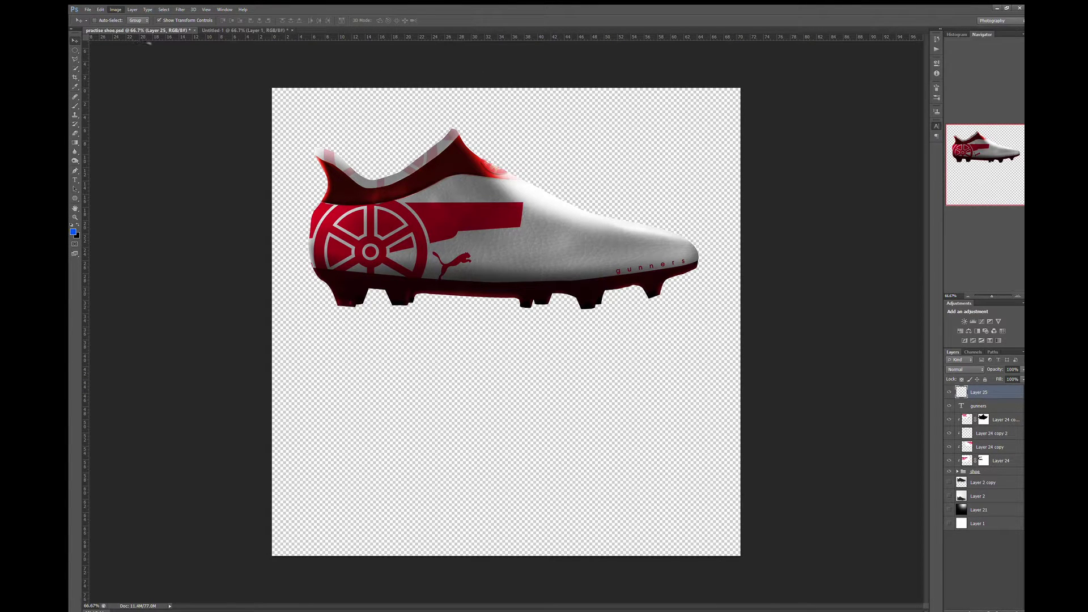
pyautogui.hotkey('ctrl', 'shift', 'alt', 'e')
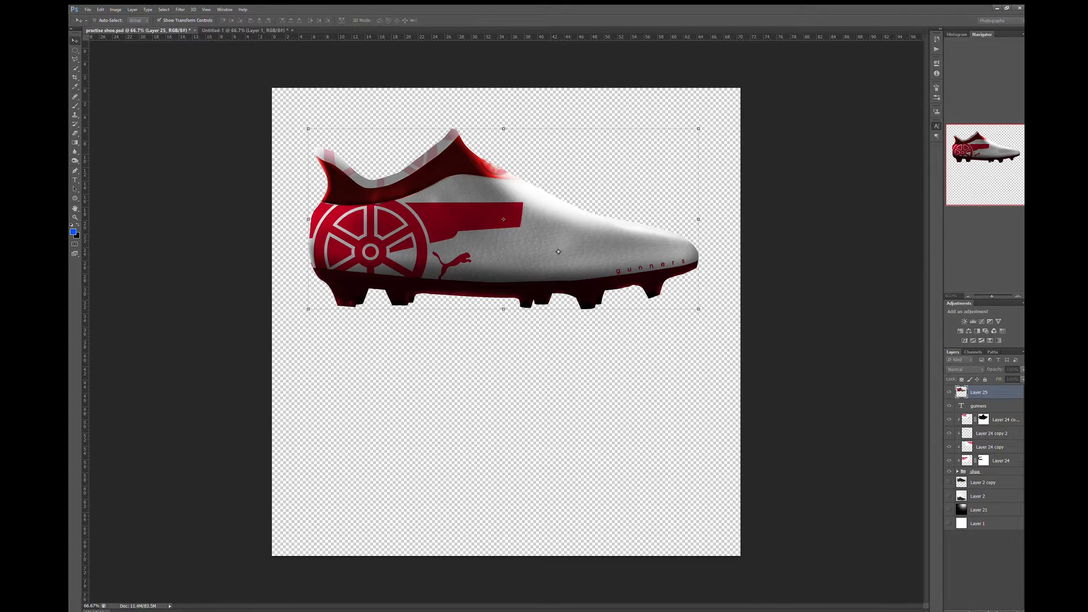
pyautogui.hotkey('ctrl', 'Tab')
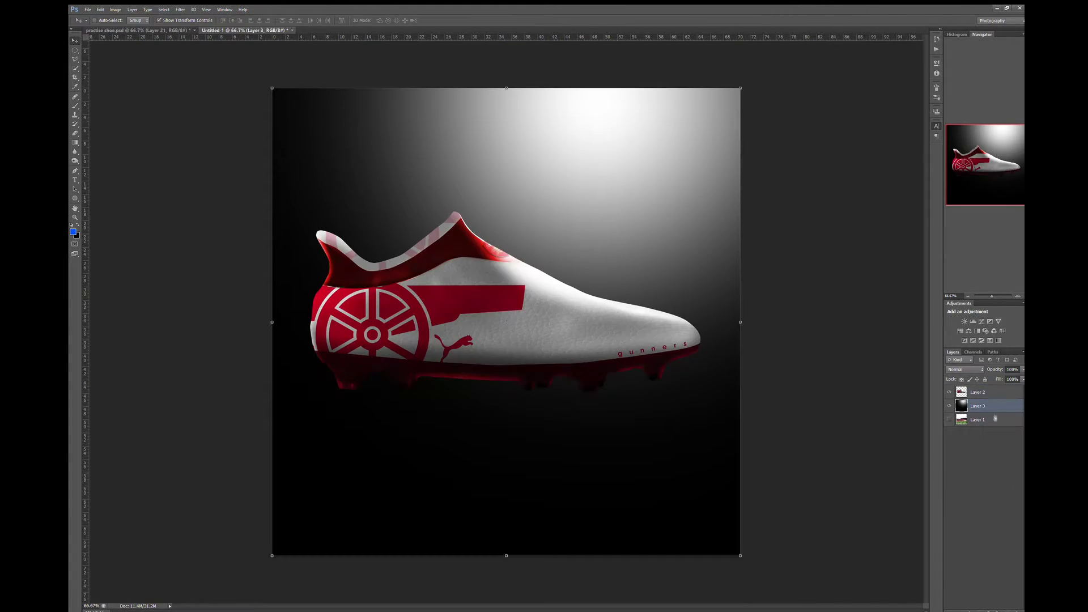
# - Show the stadium photo above the gradient in Multiply at low fill, then duplicate the boot layer
pyautogui.moveTo(996, 418); pyautogui.dragTo(996, 400)
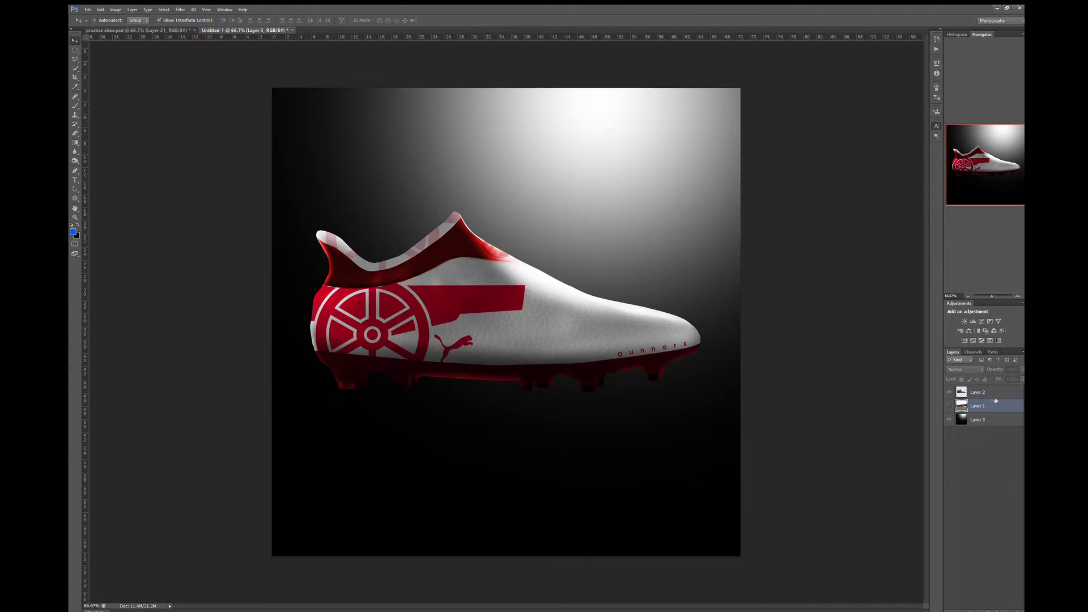
pyautogui.click(950, 406)
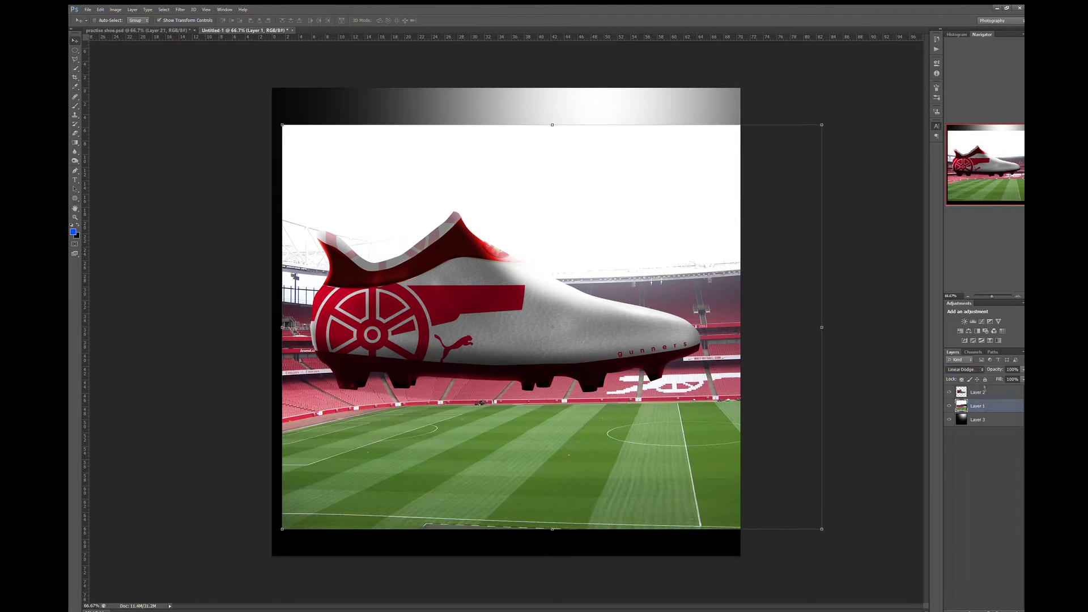
pyautogui.hotkey('shift', 'alt', 'm')
pyautogui.hotkey('ctrl', 'z')
pyautogui.hotkey('ctrl', 'z')
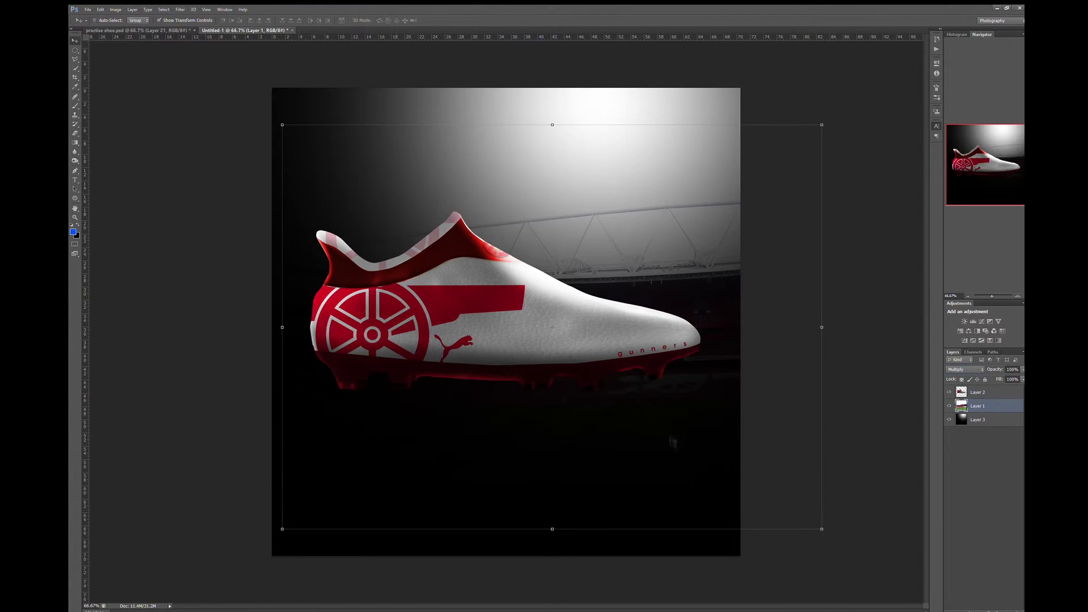
pyautogui.moveTo(675, 441); pyautogui.dragTo(673, 299)
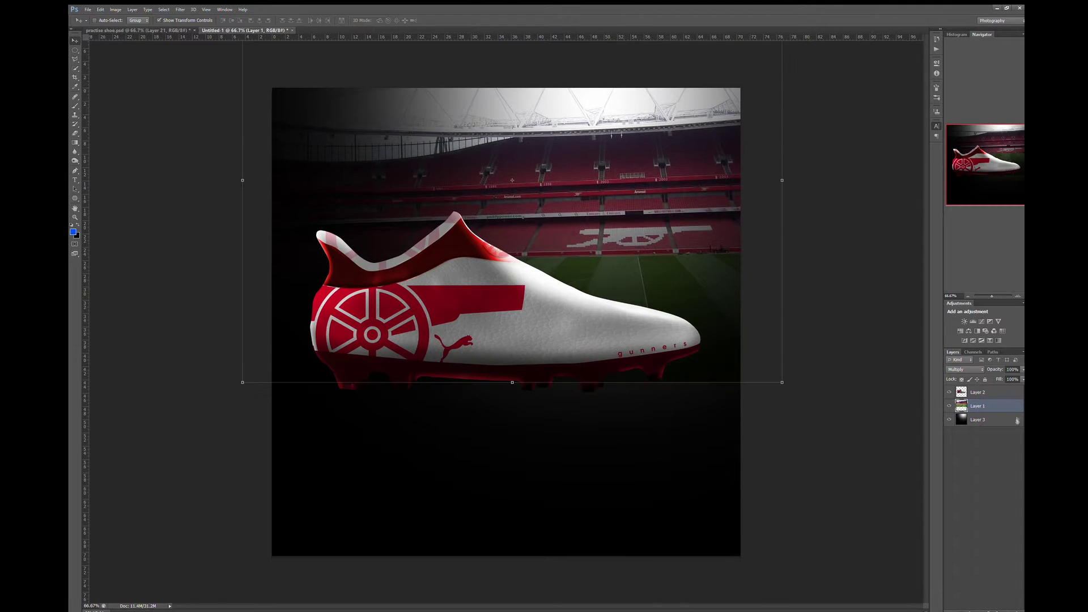
pyautogui.moveTo(1022, 379); pyautogui.dragTo(980, 401)
pyautogui.click(978, 392)
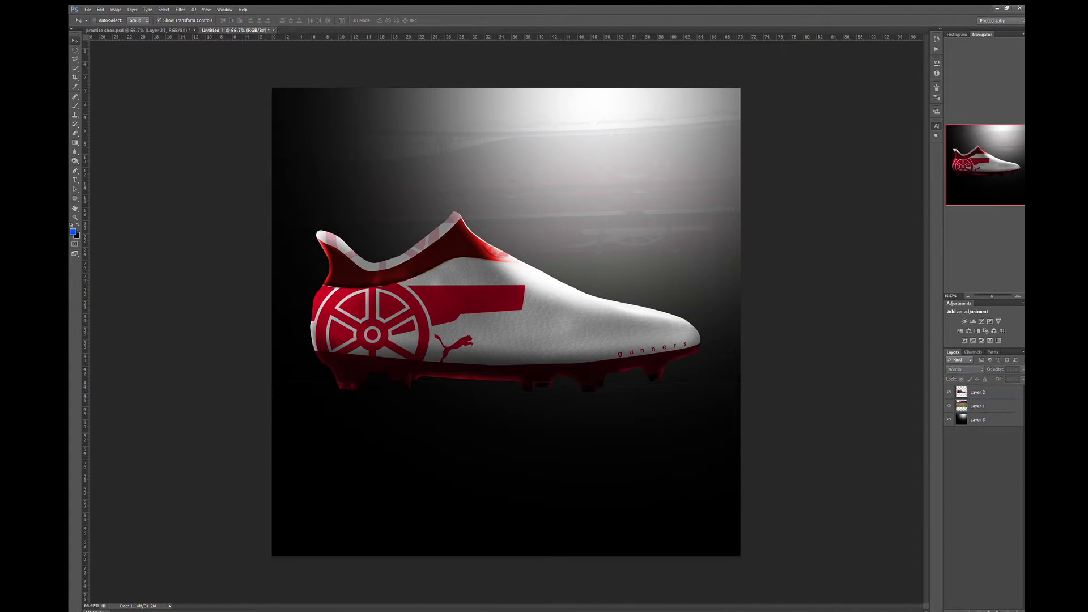
pyautogui.hotkey('ctrl', 'j')
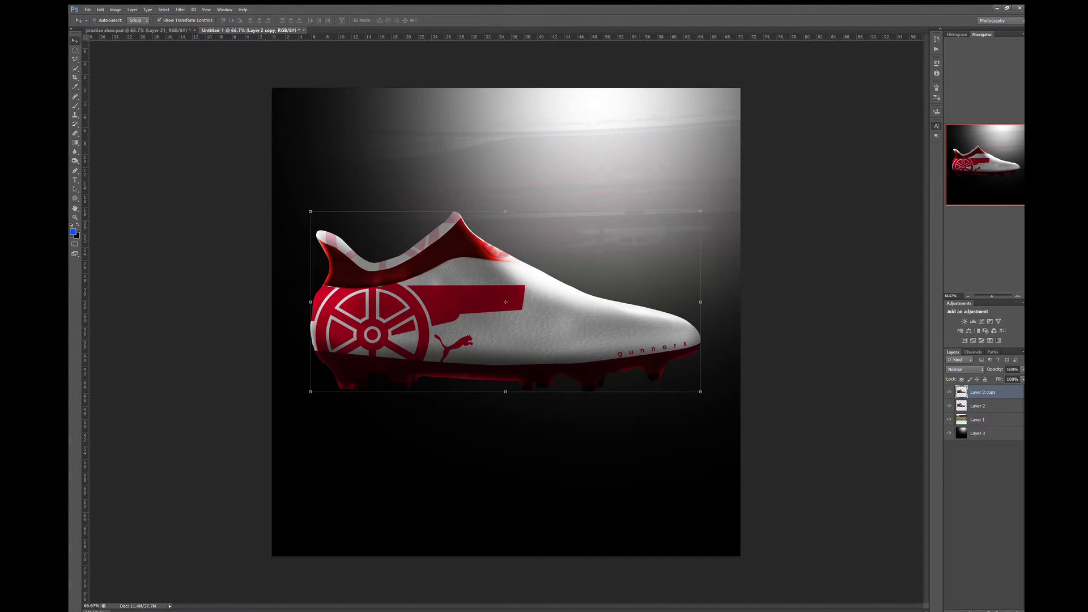
# - Move the boot copy beneath the boot at 30% fill, skewed, below the boot layer
pyautogui.moveTo(505, 302); pyautogui.dragTo(505, 477)
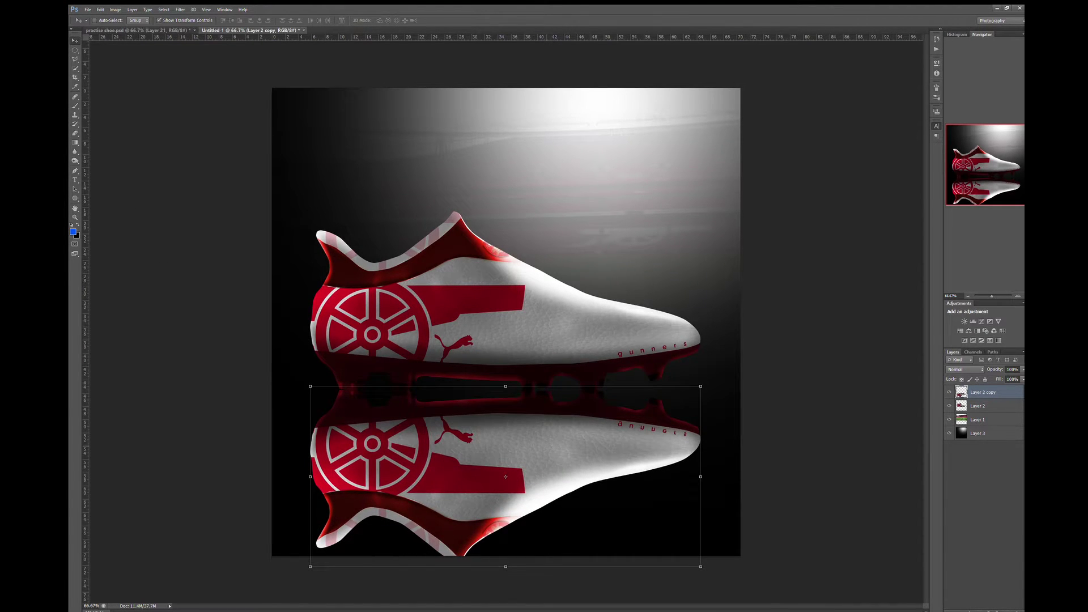
pyautogui.moveTo(1023, 379); pyautogui.dragTo(1000, 394)
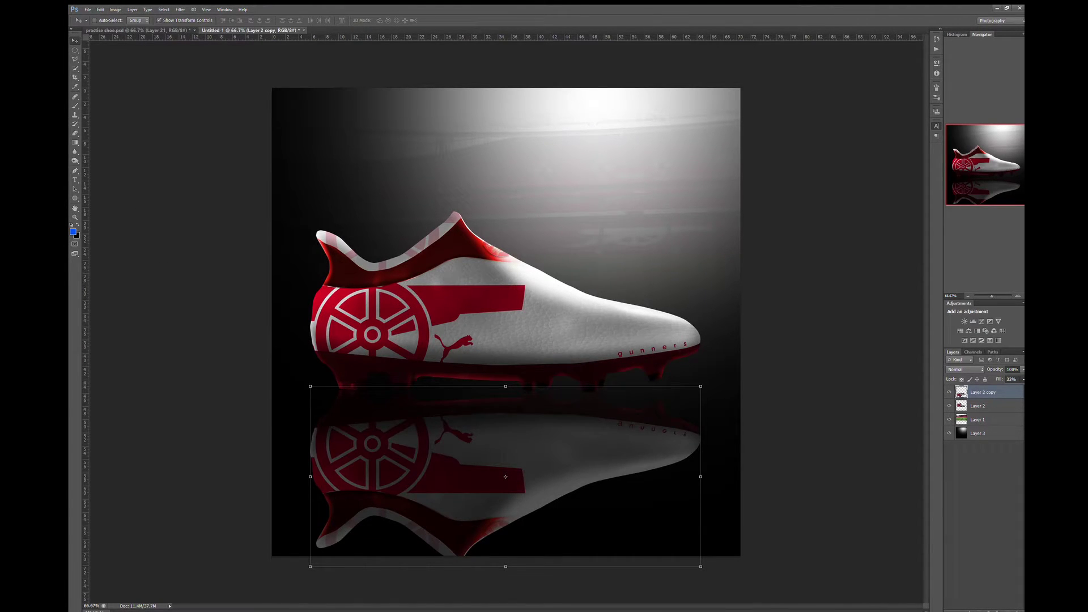
pyautogui.hotkey('ctrl', 't')
pyautogui.moveTo(286, 18); pyautogui.dragTo(258, 17)
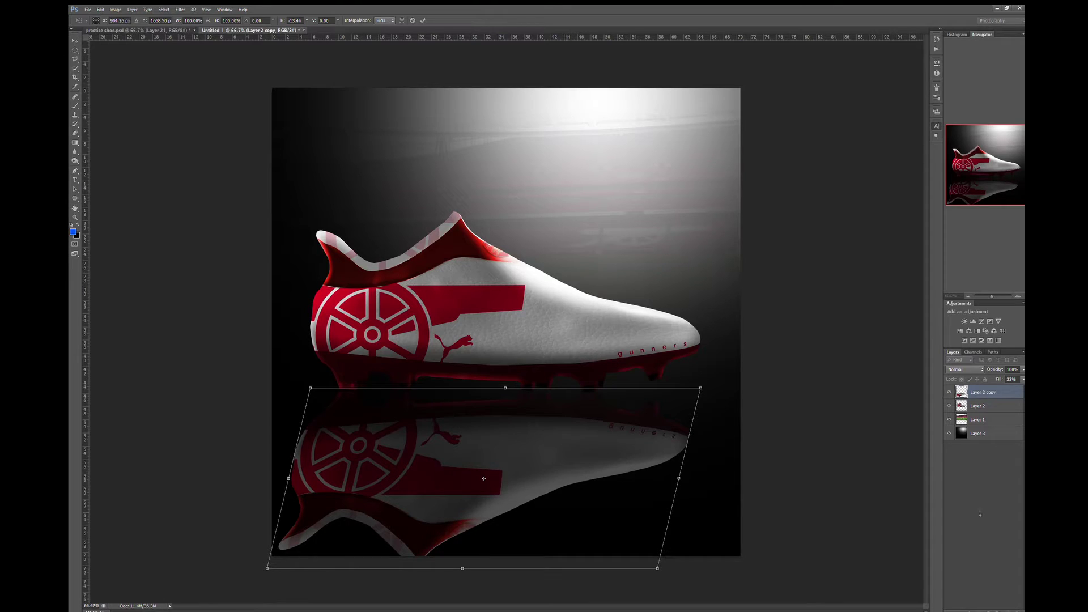
pyautogui.press('Return')
pyautogui.moveTo(995, 400); pyautogui.dragTo(995, 413)
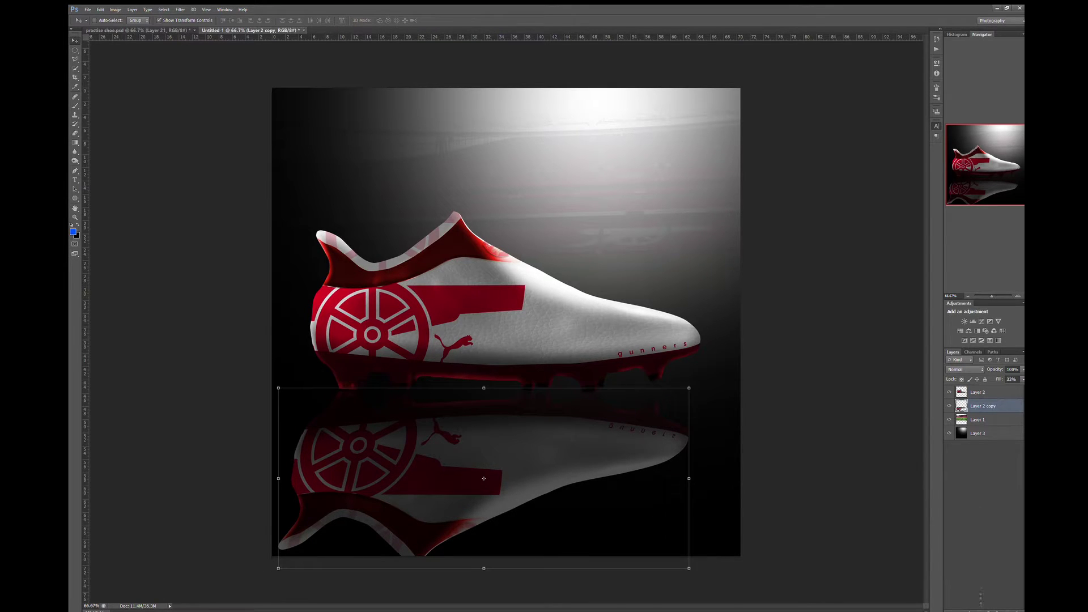
# - Mask the reflection with a downward gradient fade and position the dust texture
pyautogui.click(974, 609)
pyautogui.press('g')
pyautogui.moveTo(391, 598); pyautogui.dragTo(391, 483)
pyautogui.moveTo(410, 569); pyautogui.dragTo(421, 422)
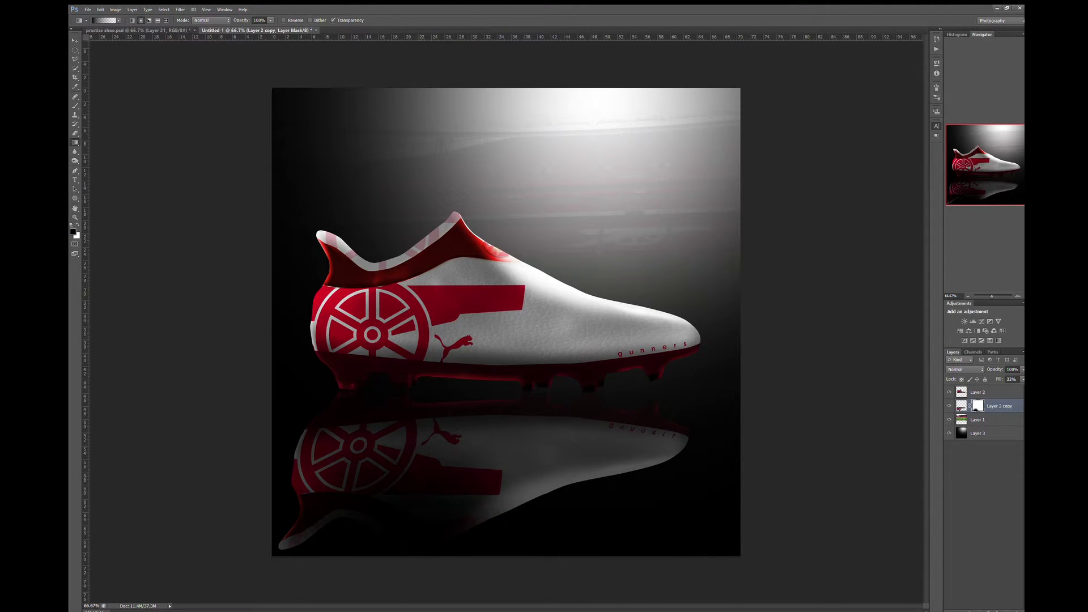
pyautogui.hotkey('ctrl', 'z')
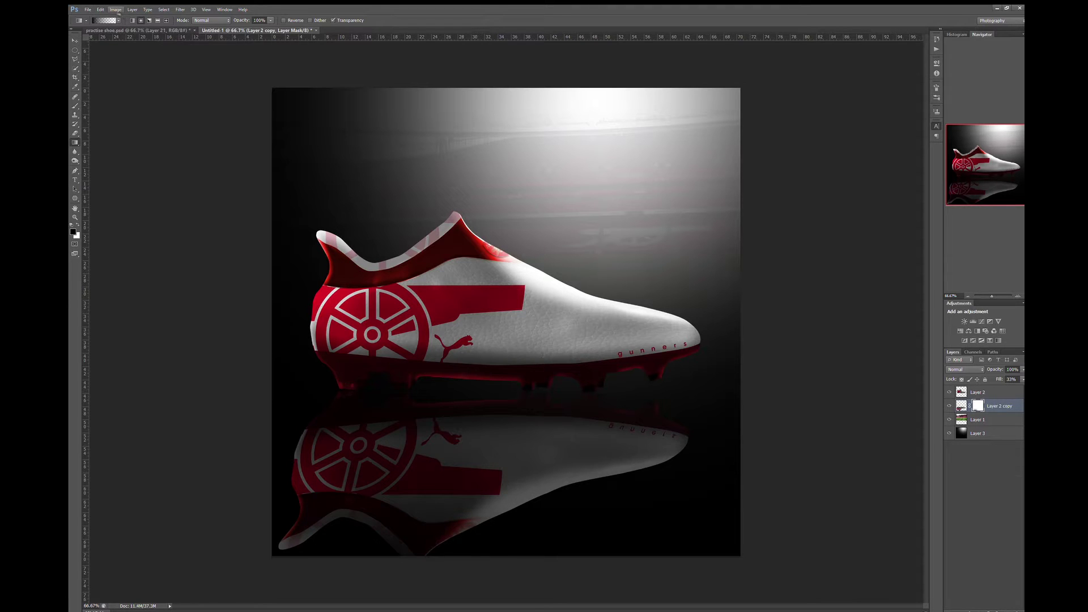
pyautogui.moveTo(396, 569); pyautogui.dragTo(392, 411)
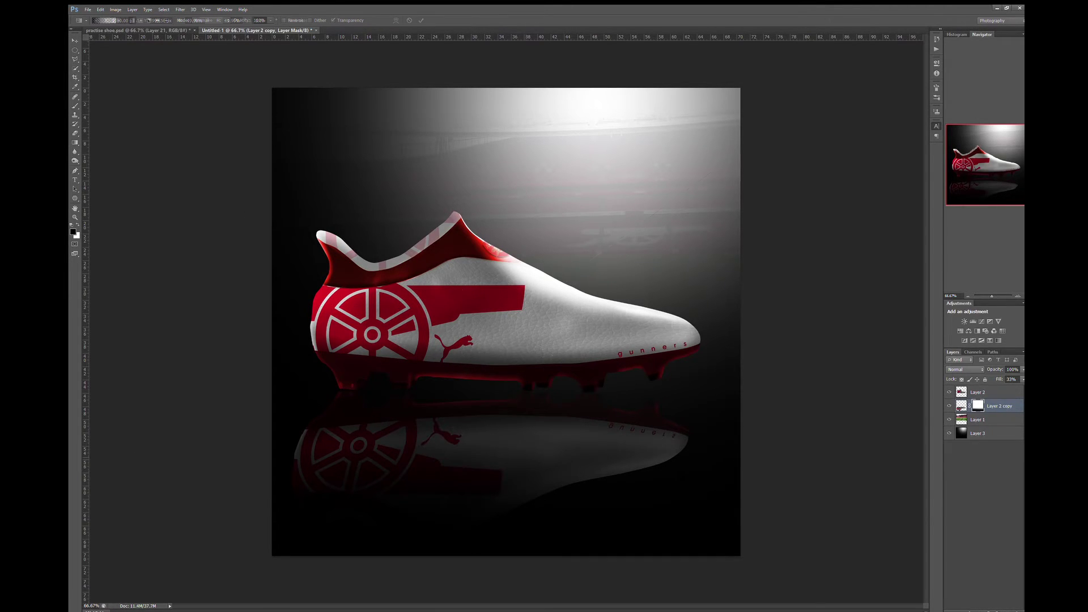
pyautogui.moveTo(558, 435); pyautogui.dragTo(483, 428)
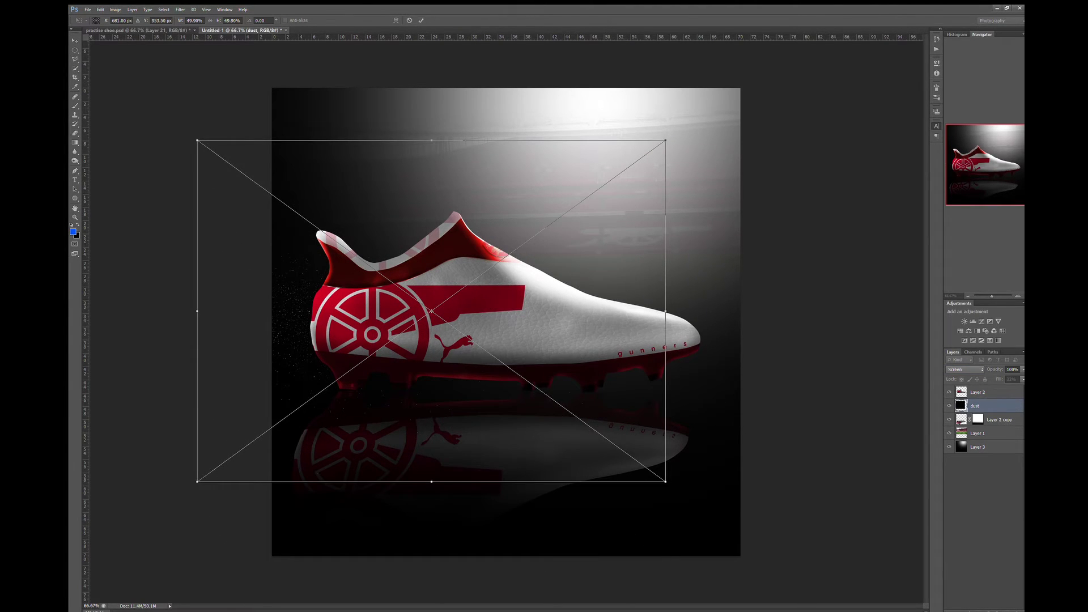
# - Raise the dust layer above the boot, then move and rotate it around the toe
pyautogui.press('Return')
pyautogui.hotkey('ctrl', ']')
pyautogui.press('g')
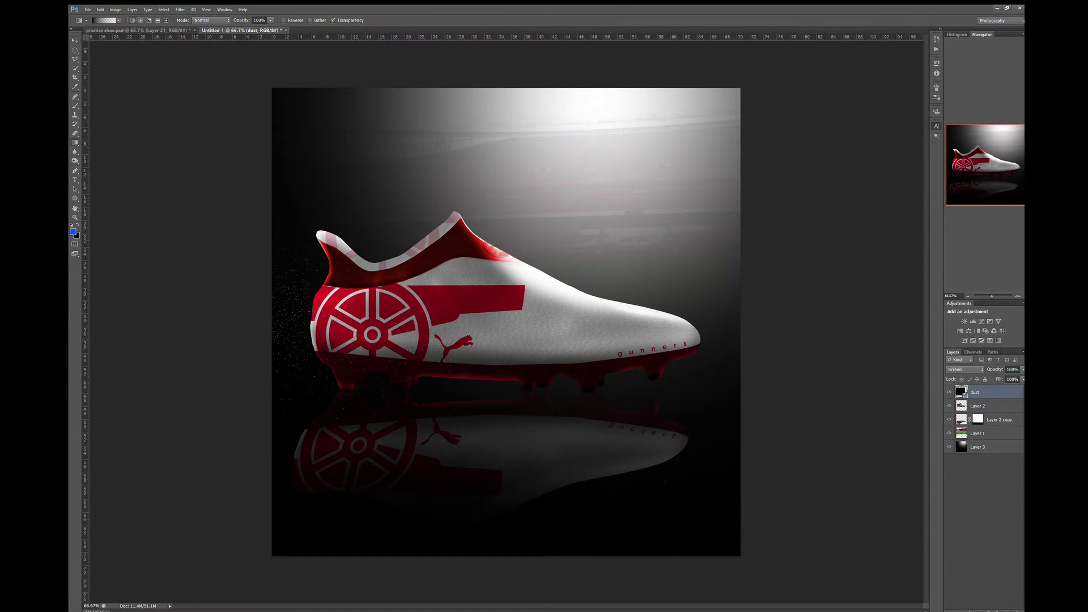
pyautogui.press('v')
pyautogui.moveTo(748, 515)
pyautogui.mouseDown()
pyautogui.moveTo(850, 346)
pyautogui.moveTo(667, 306)
pyautogui.mouseUp()
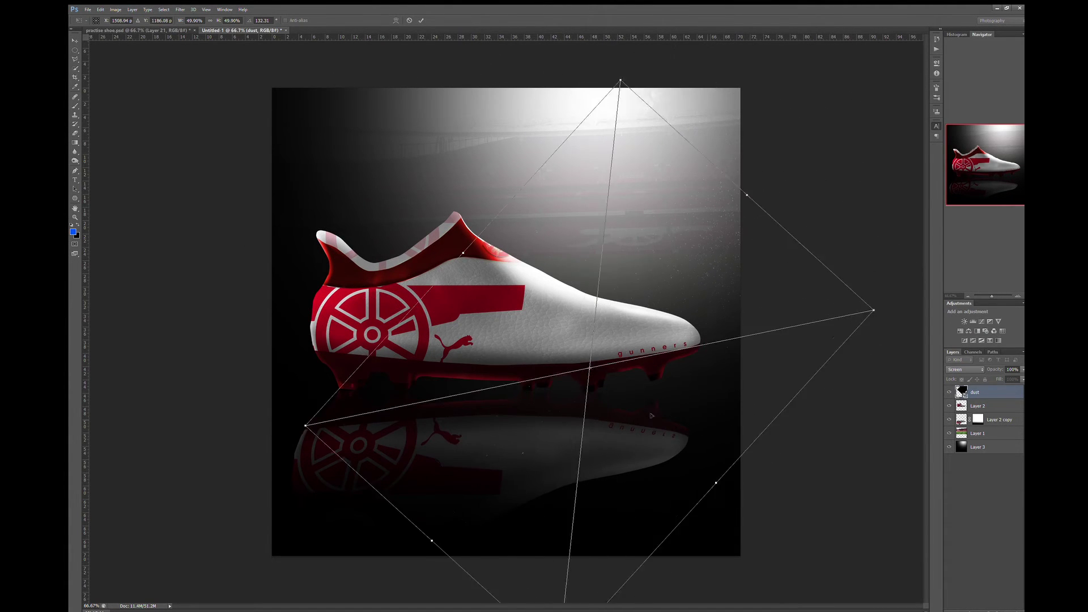
pyautogui.moveTo(666, 306); pyautogui.dragTo(650, 361)
pyautogui.press('Return')
pyautogui.click(978, 504)
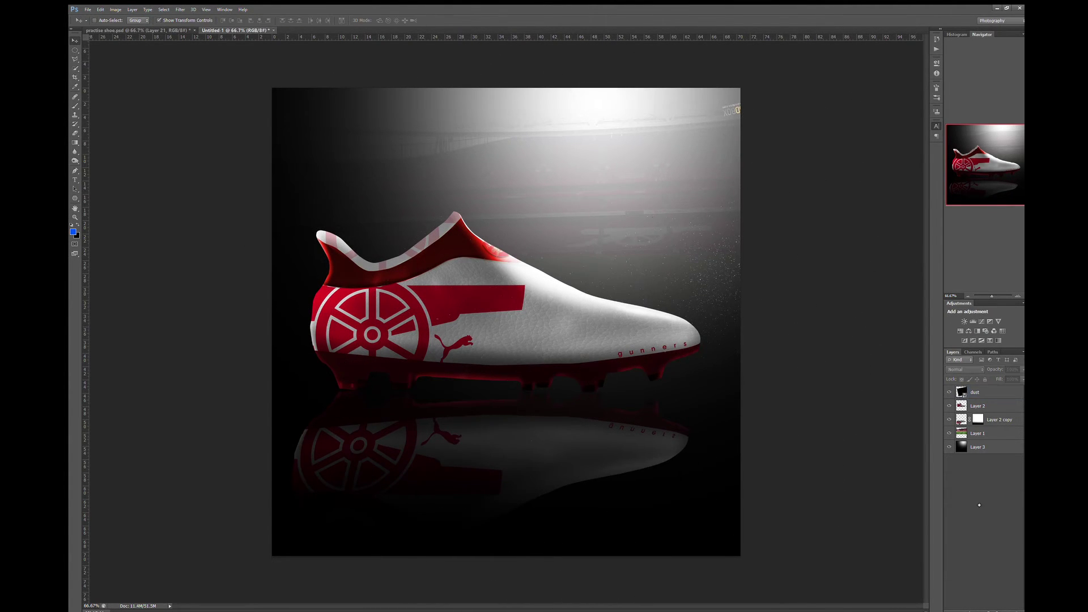
pyautogui.click(1012, 398)
# - Drag the Instagram watermark down into the canvas's bottom-left corner
pyautogui.click(1009, 497)
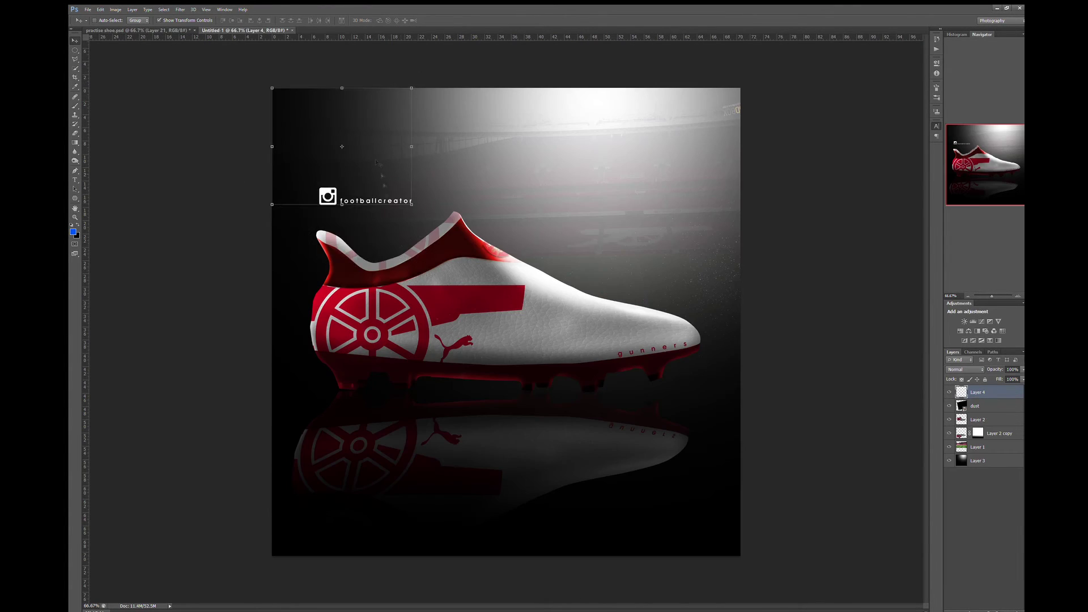
pyautogui.moveTo(334, 199); pyautogui.dragTo(334, 530)
pyautogui.click(986, 499)
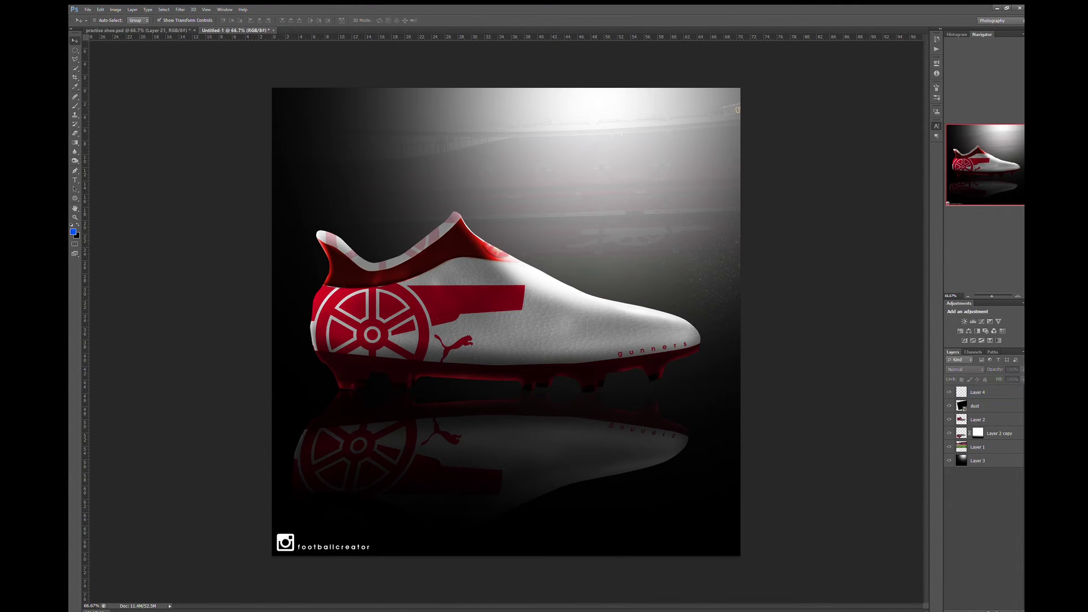
pyautogui.click(1000, 392)
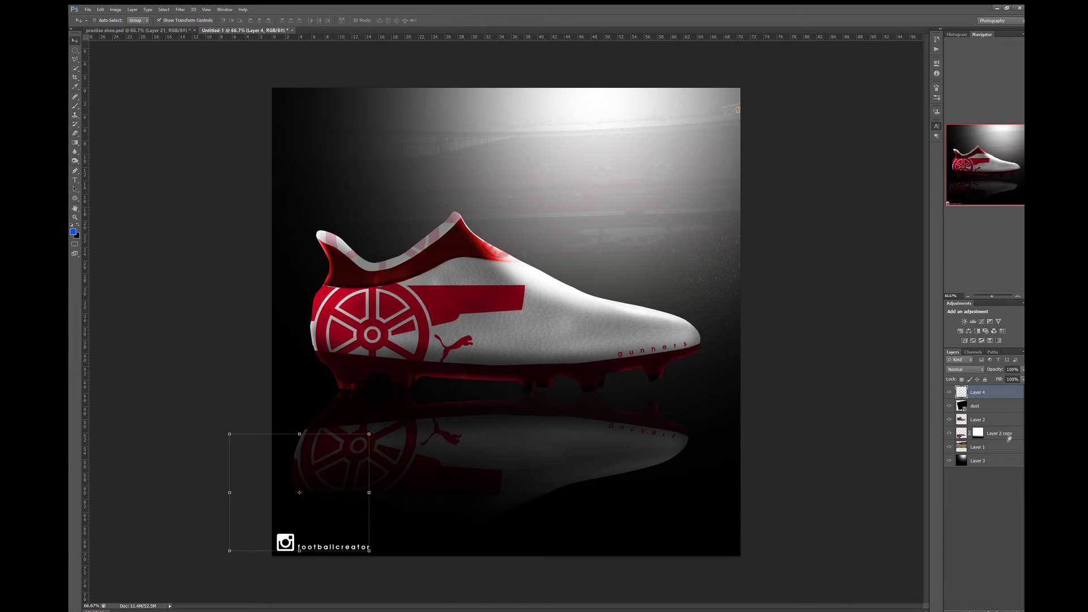
pyautogui.click(1000, 447)
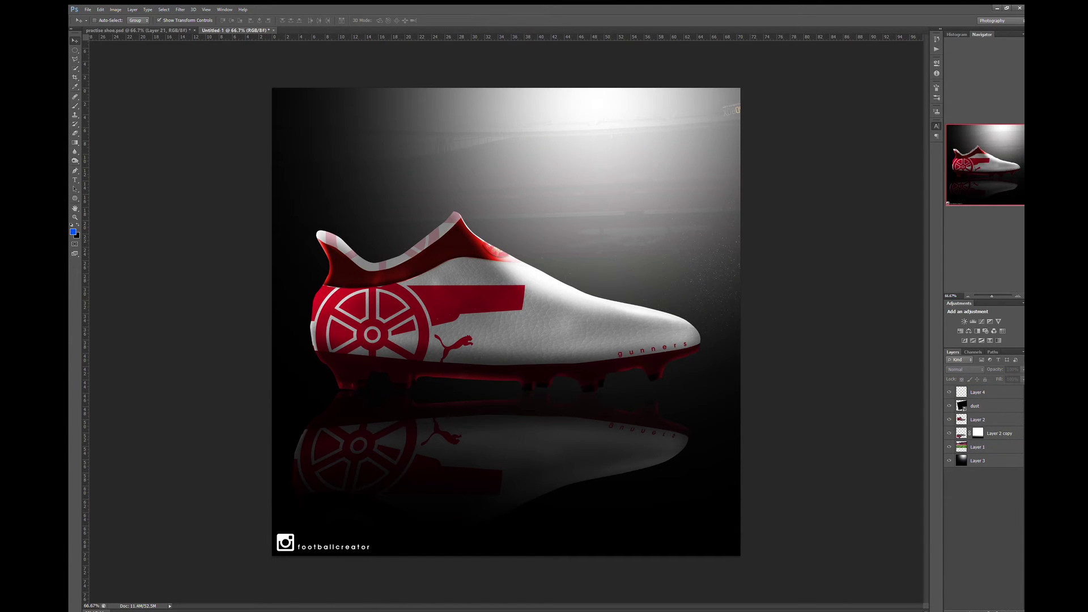